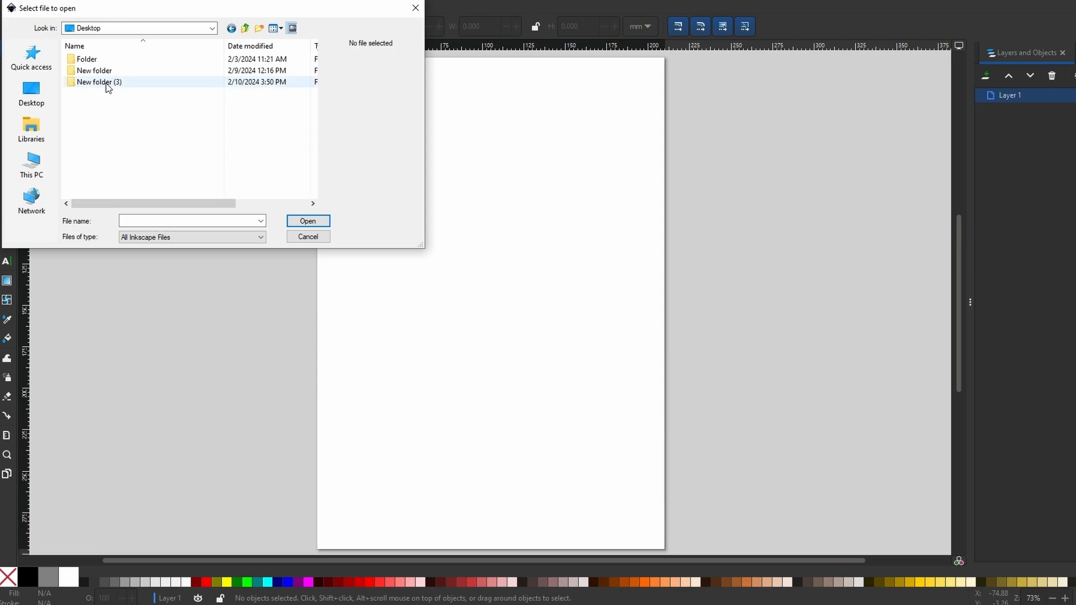
Step: Open the nikon-z50-10 image from New folder as an embedded image, with DPI from file and automatic rendering
{"action": "double_click", "coordinate": [107, 70]}
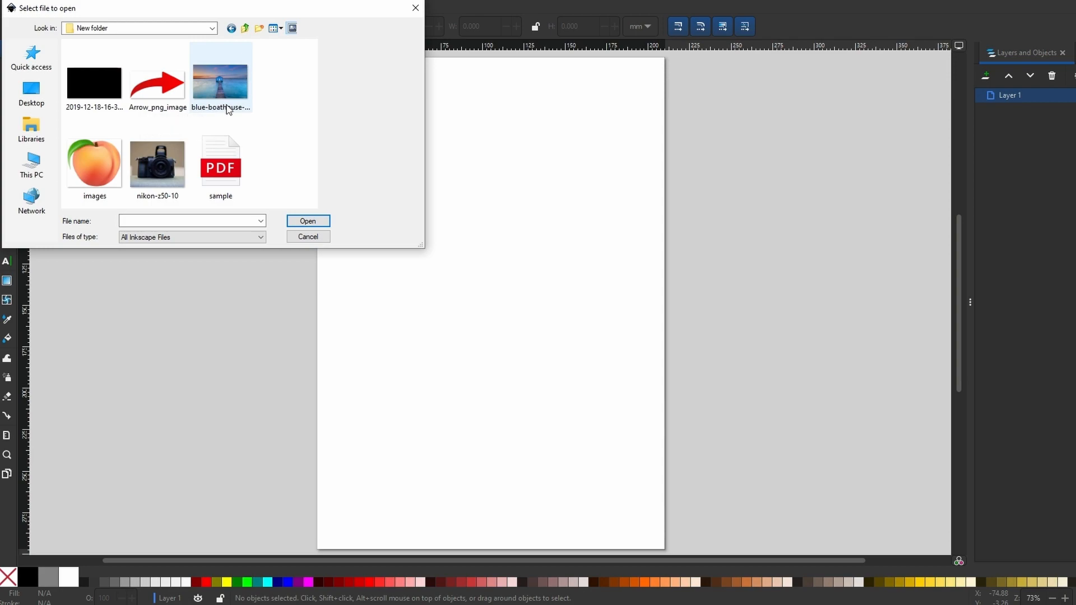
{"action": "left_click", "coordinate": [163, 159]}
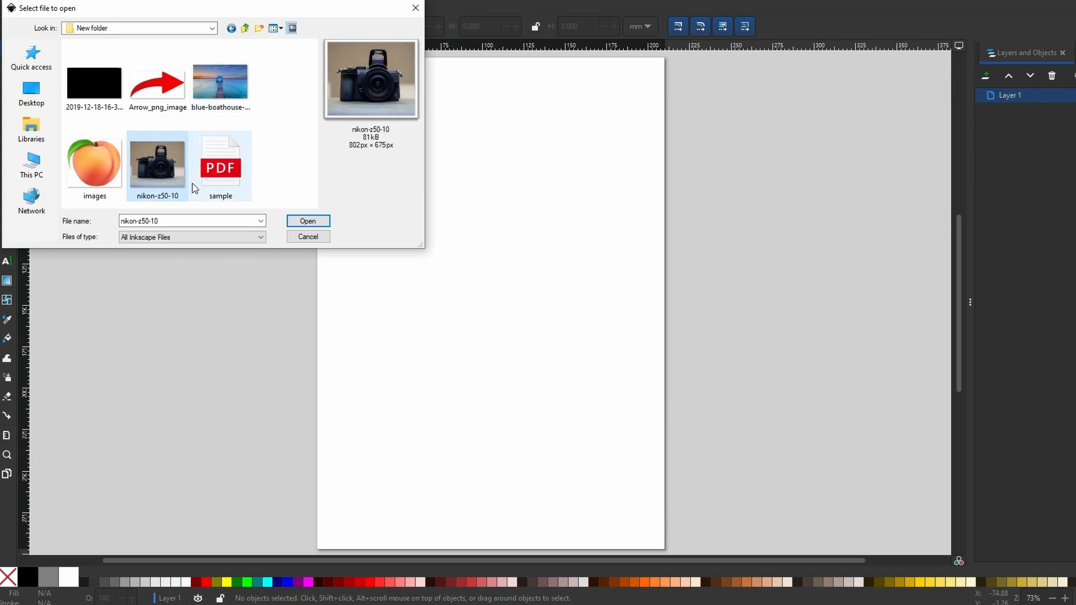
{"action": "left_click", "coordinate": [308, 221]}
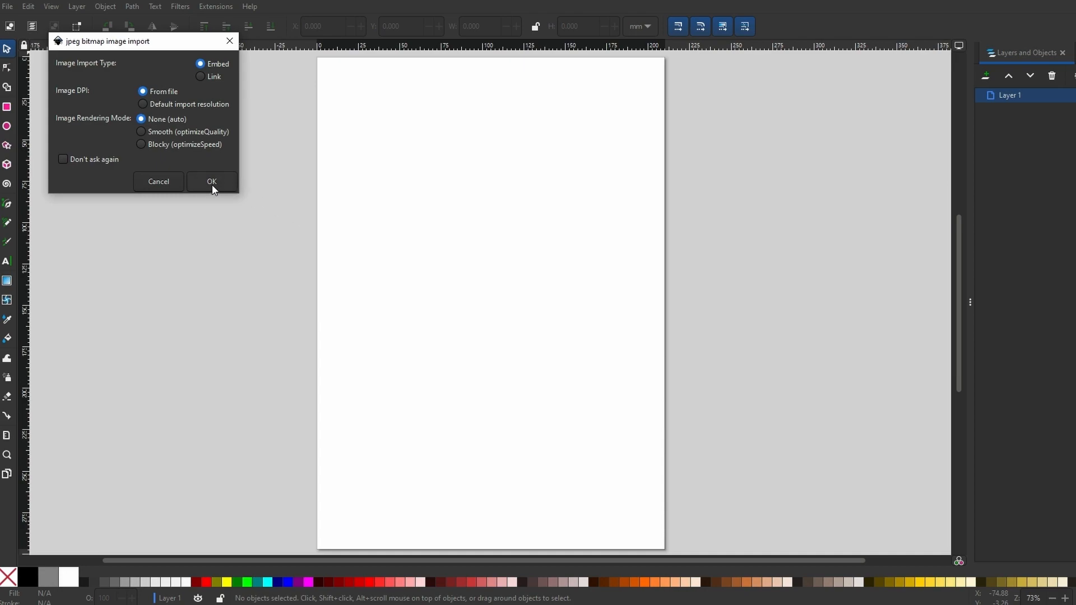
{"action": "left_click", "coordinate": [212, 185]}
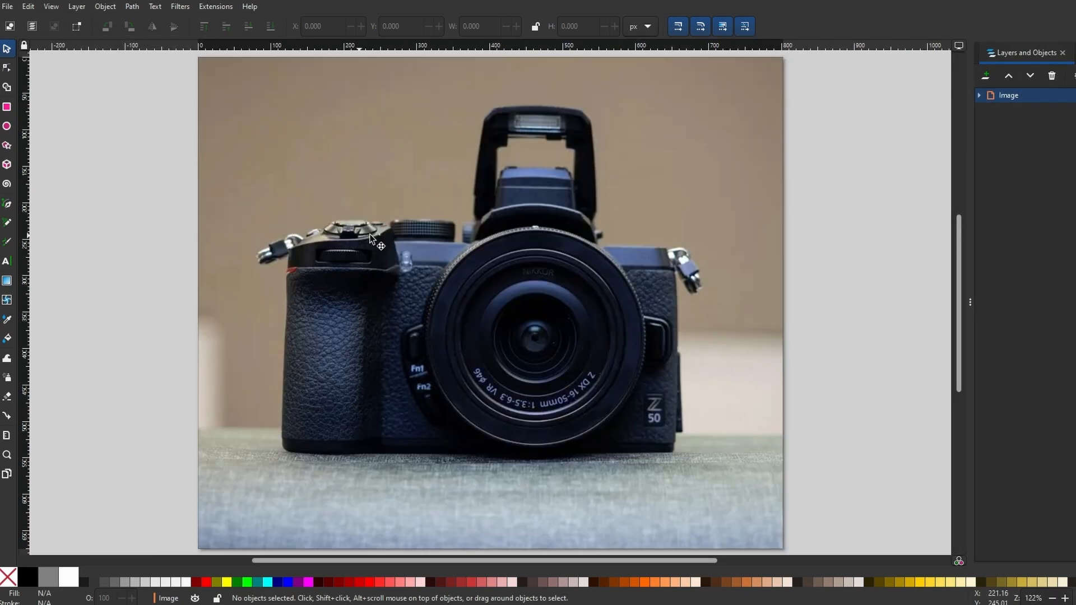
Step: Delete the camera image from the page
{"action": "left_click", "coordinate": [518, 231]}
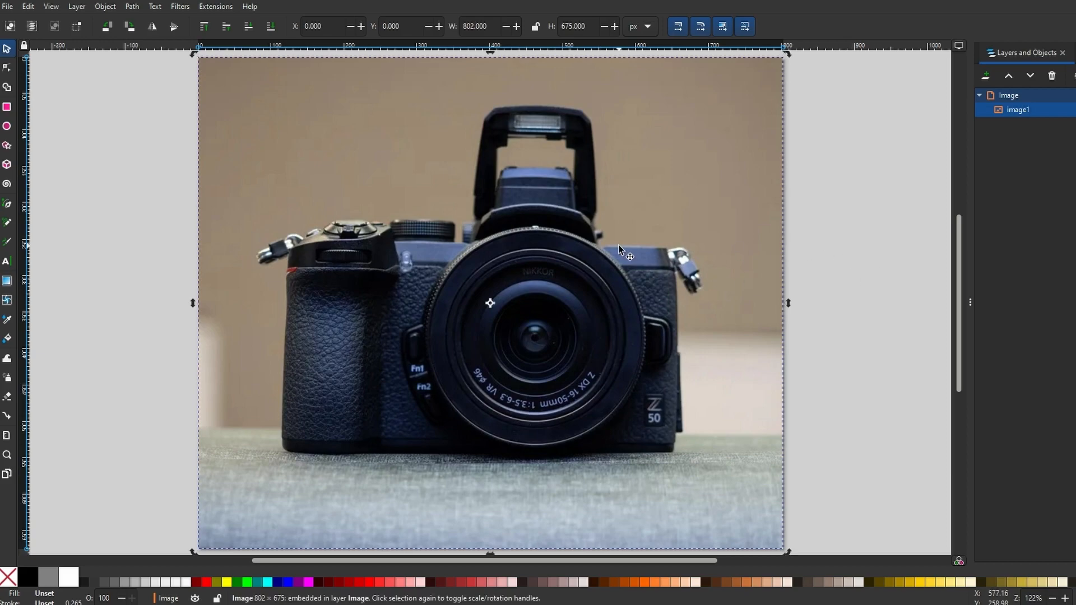
{"action": "key", "text": "Delete"}
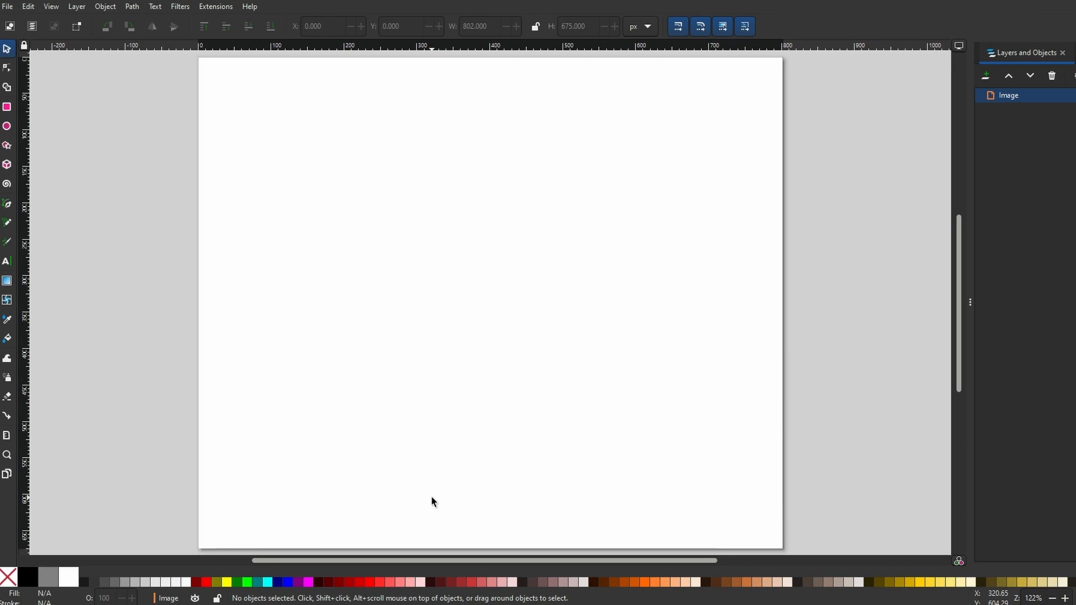
Step: Switch to File Explorer, bring nikon-z50-10 onto the blank page as an embedded image, and move the Explorer window out of the way
{"action": "left_click", "coordinate": [367, 604]}
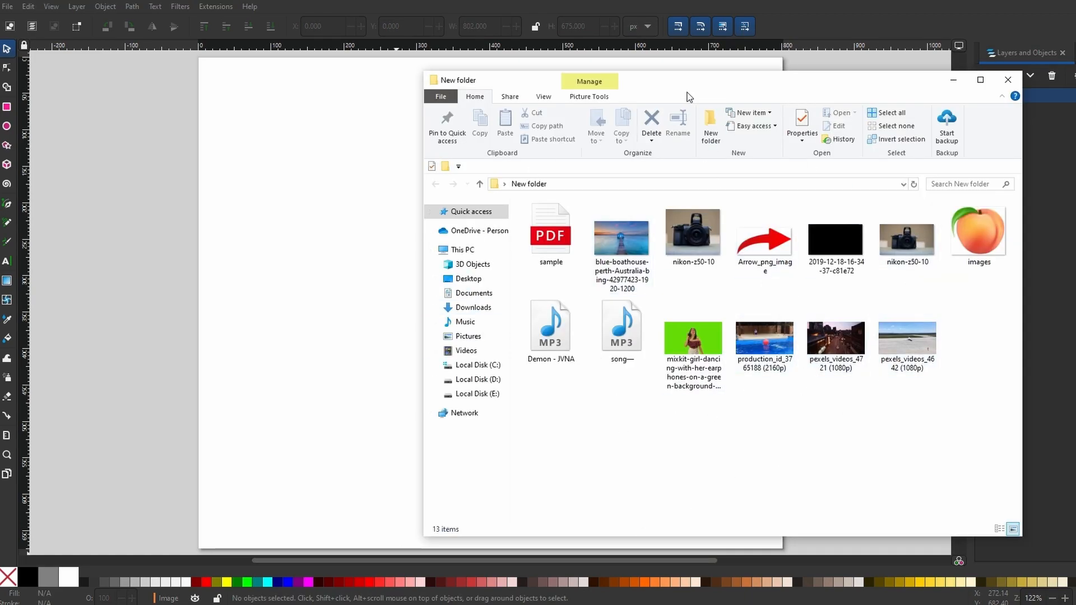
{"action": "left_click_drag", "start_coordinate": [769, 91], "coordinate": [1008, 94]}
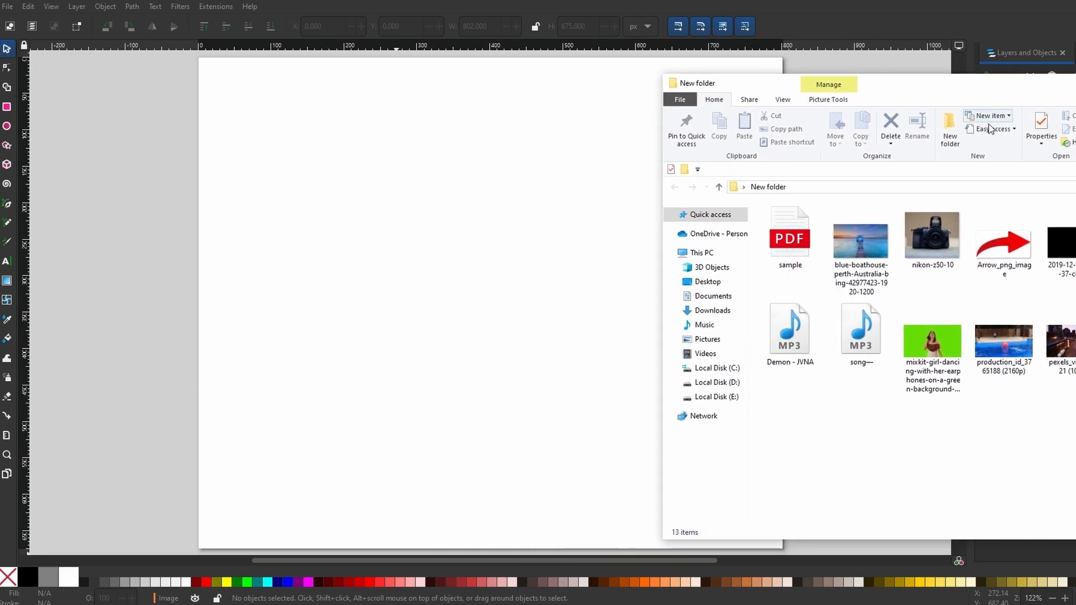
{"action": "left_click_drag", "start_coordinate": [935, 236], "coordinate": [415, 243]}
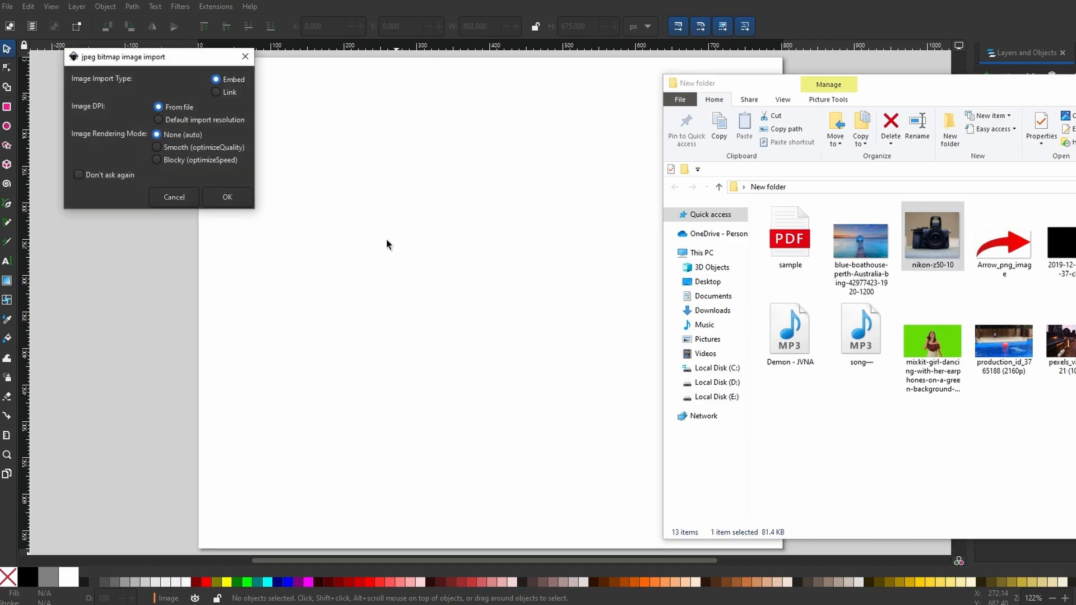
{"action": "left_click", "coordinate": [222, 197]}
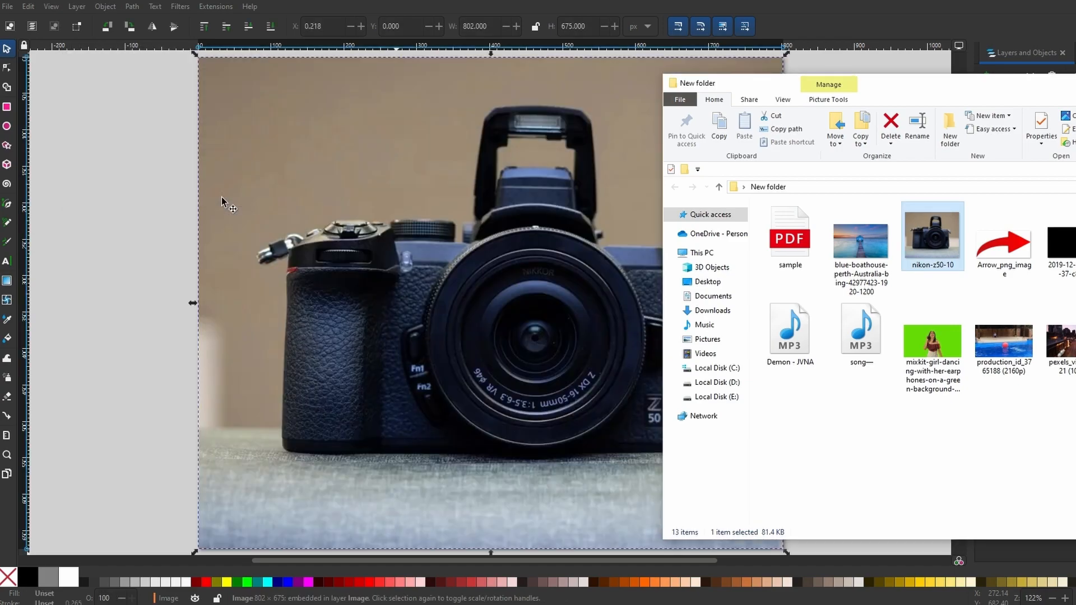
{"action": "left_click_drag", "start_coordinate": [1058, 78], "coordinate": [904, 81]}
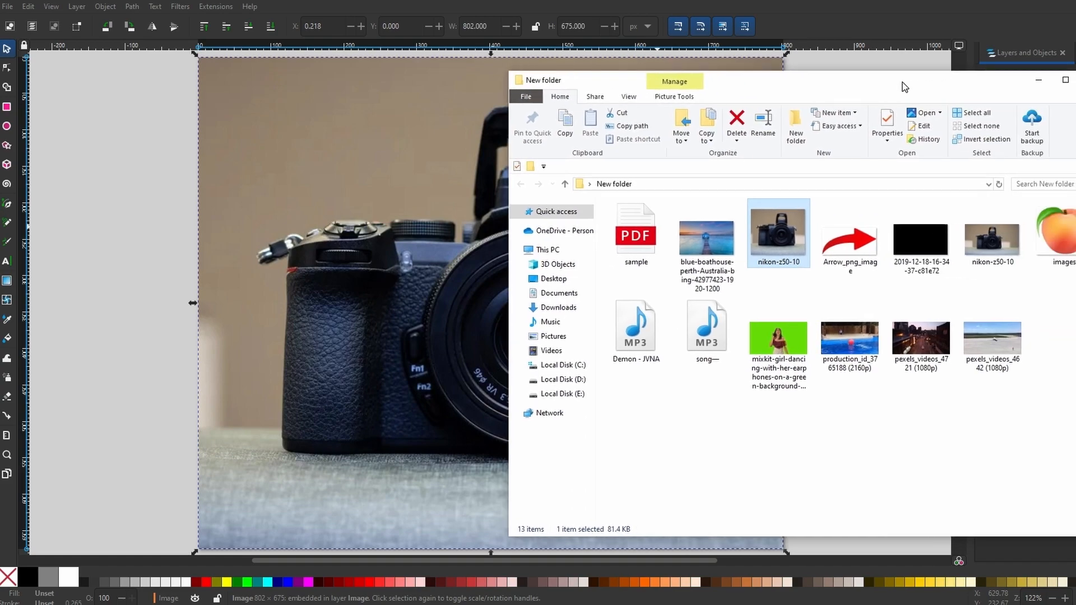
{"action": "left_click", "coordinate": [1035, 84]}
Step: Resize the camera image slightly by its upper-right corner, shift it a little and deselect it
{"action": "mouse_move", "coordinate": [784, 57]}
{"action": "left_mouse_down"}
{"action": "mouse_move", "coordinate": [632, 158]}
{"action": "mouse_move", "coordinate": [744, 209]}
{"action": "mouse_move", "coordinate": [781, 64]}
{"action": "mouse_move", "coordinate": [758, 64]}
{"action": "mouse_move", "coordinate": [783, 55]}
{"action": "left_mouse_up"}
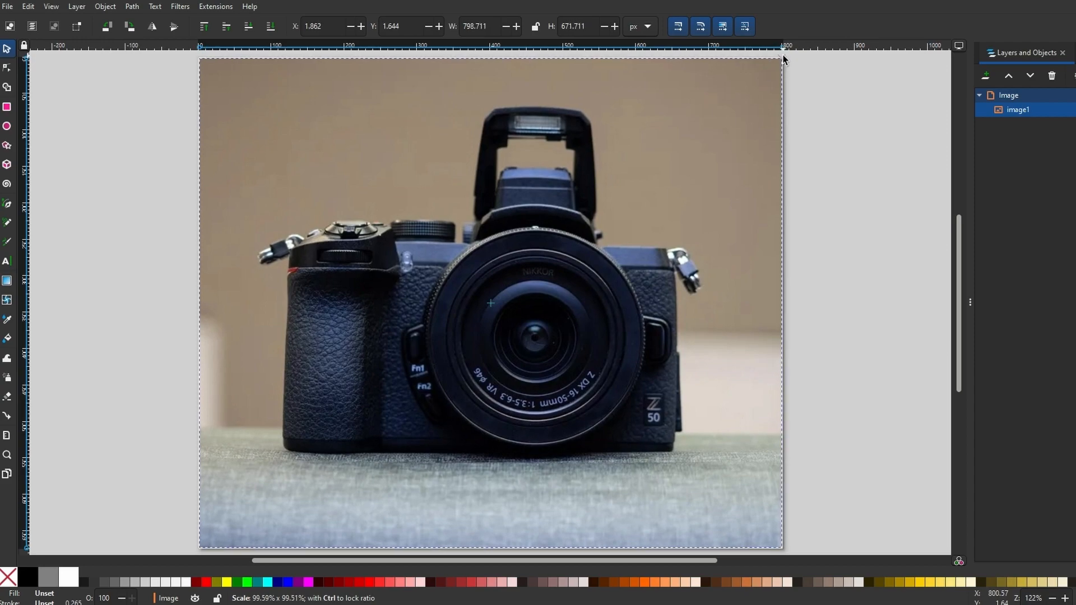
{"action": "mouse_move", "coordinate": [453, 296]}
{"action": "left_mouse_down"}
{"action": "mouse_move", "coordinate": [482, 288]}
{"action": "mouse_move", "coordinate": [452, 301]}
{"action": "left_mouse_up"}
{"action": "left_click", "coordinate": [838, 284]}
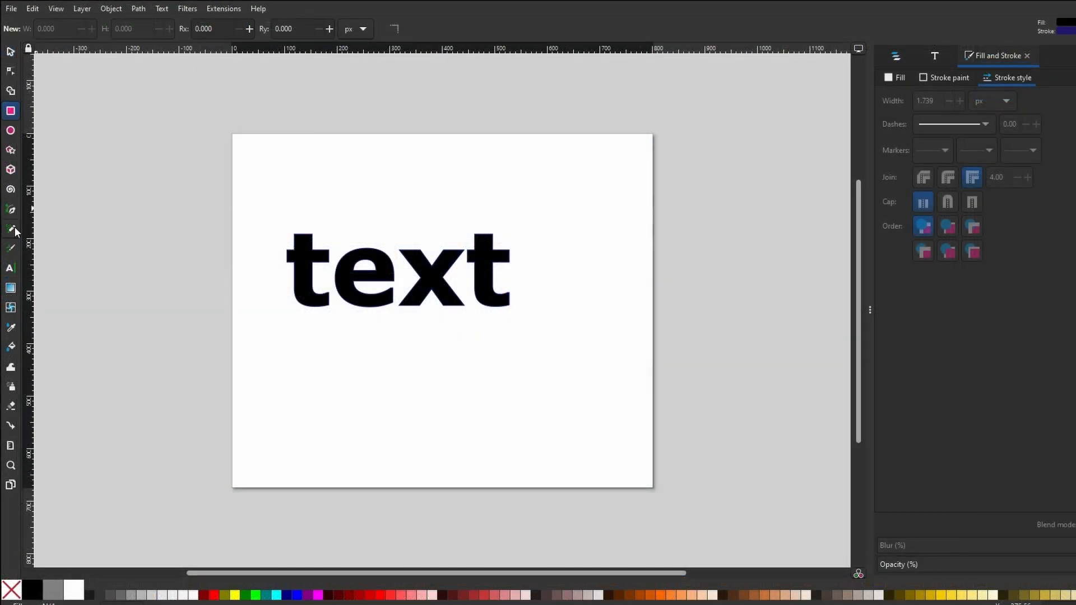
Step: Draw a closed freeform shape with curved sides below the word "text" using the Pen tool, about 203 by 249 px
{"action": "left_click", "coordinate": [11, 211]}
{"action": "left_click", "coordinate": [368, 346]}
{"action": "left_click_drag", "start_coordinate": [349, 432], "coordinate": [391, 466]}
{"action": "left_click_drag", "start_coordinate": [401, 464], "coordinate": [436, 448]}
{"action": "left_click_drag", "start_coordinate": [432, 445], "coordinate": [382, 350]}
{"action": "left_click", "coordinate": [368, 346]}
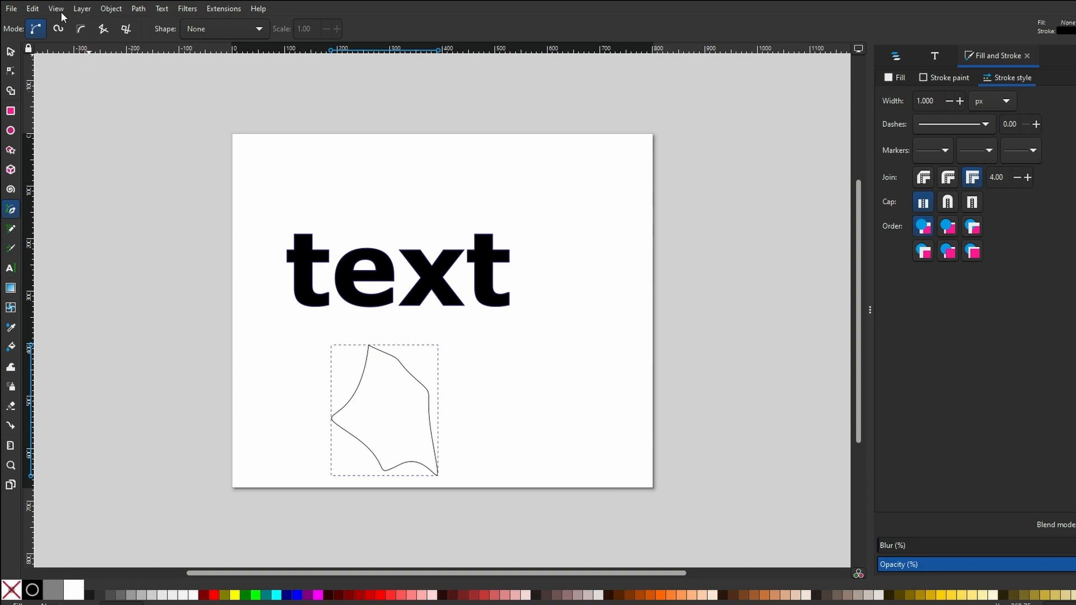
Step: Flip the freeform shape below the text horizontally with the Selector tool active
{"action": "key", "text": "s"}
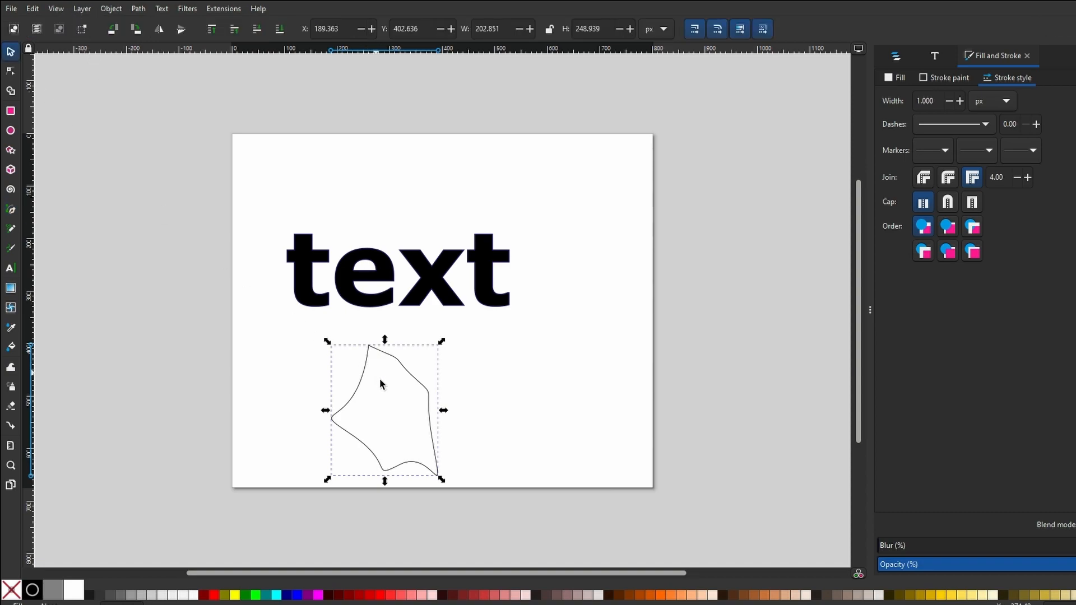
{"action": "left_click", "coordinate": [160, 30]}
{"action": "left_click", "coordinate": [159, 30]}
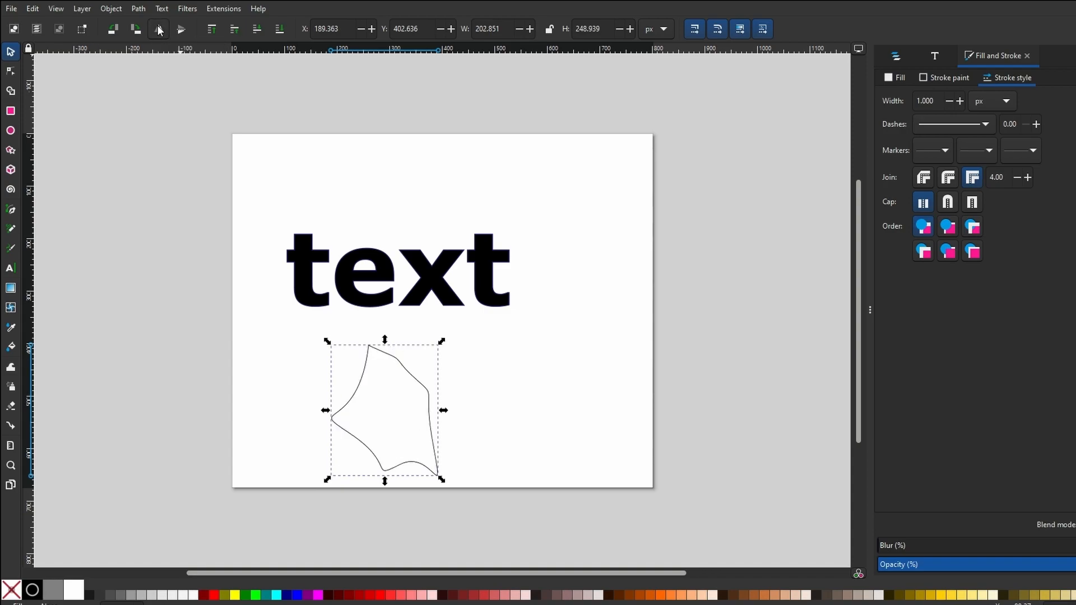
{"action": "left_click", "coordinate": [160, 30]}
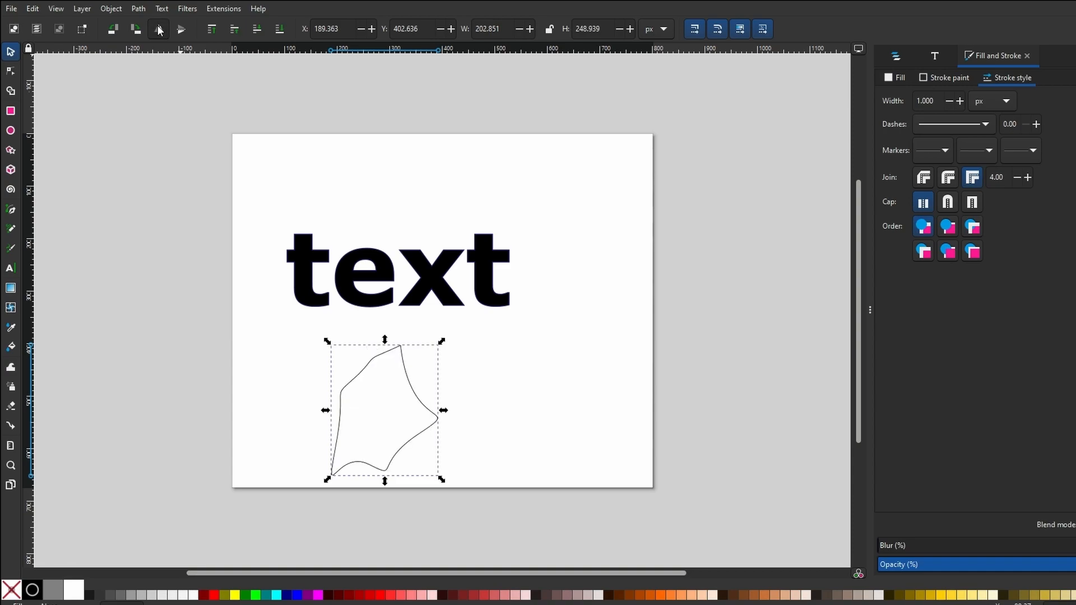
Step: Move the word "text" slightly up the page and flip it horizontally
{"action": "left_click", "coordinate": [301, 259]}
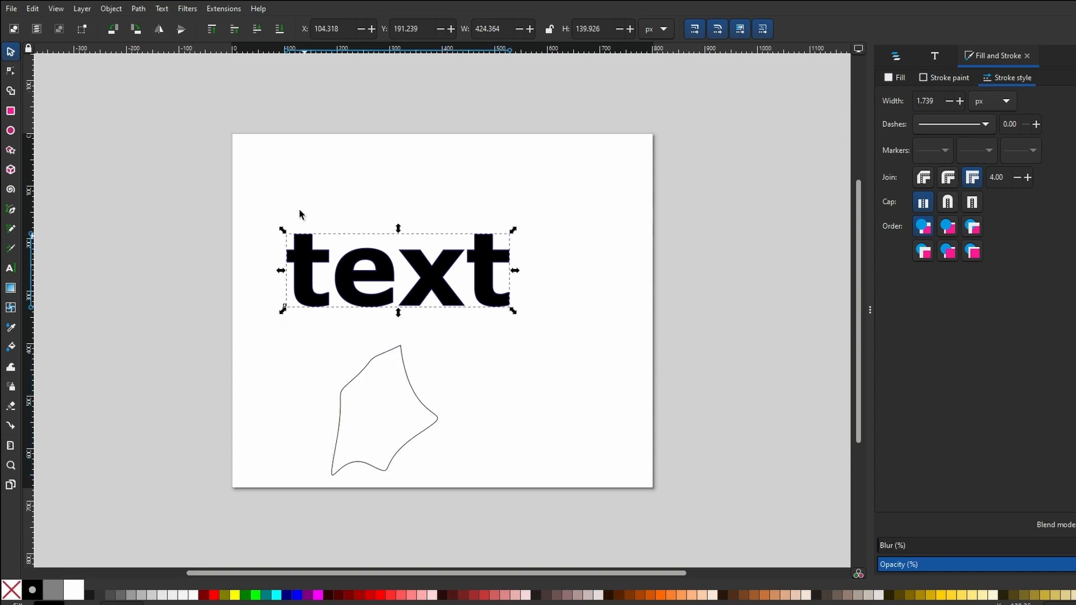
{"action": "left_click_drag", "start_coordinate": [308, 265], "coordinate": [310, 247]}
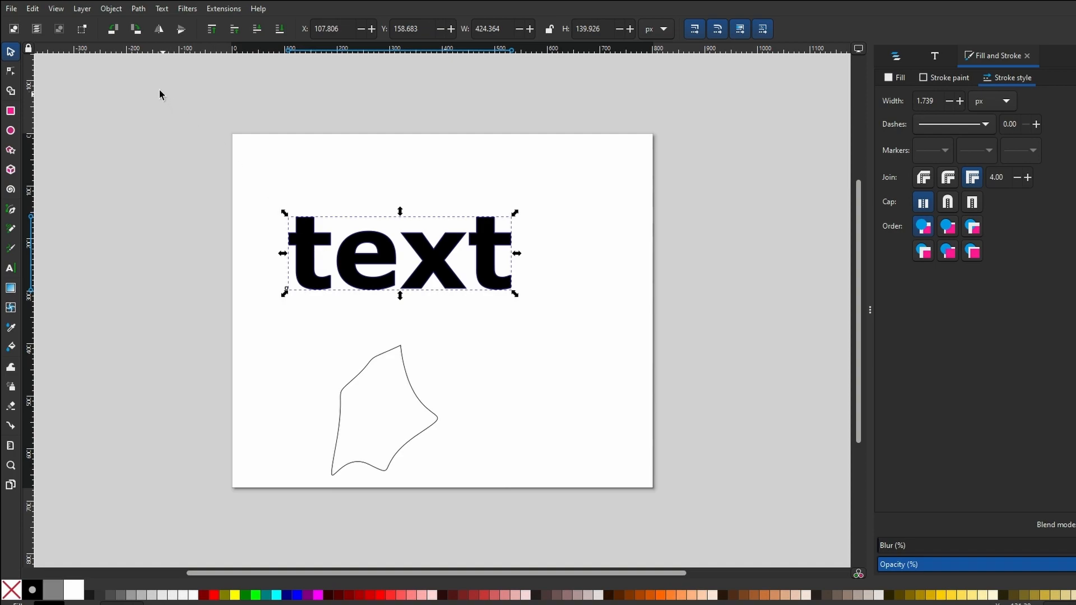
{"action": "left_click", "coordinate": [159, 29]}
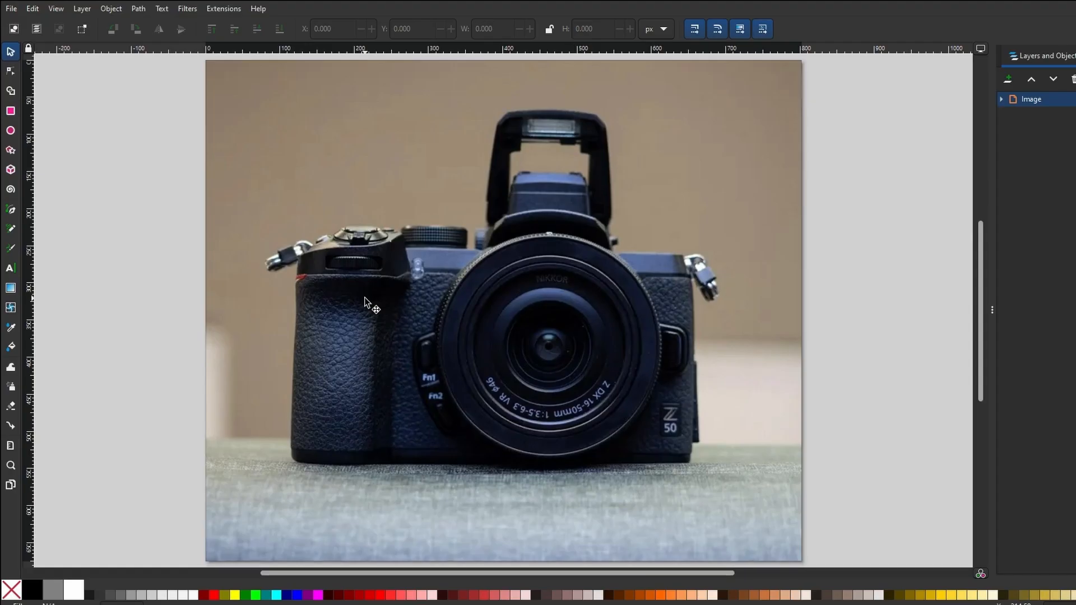
Step: Select the camera photo and flip it horizontally
{"action": "left_click", "coordinate": [287, 167]}
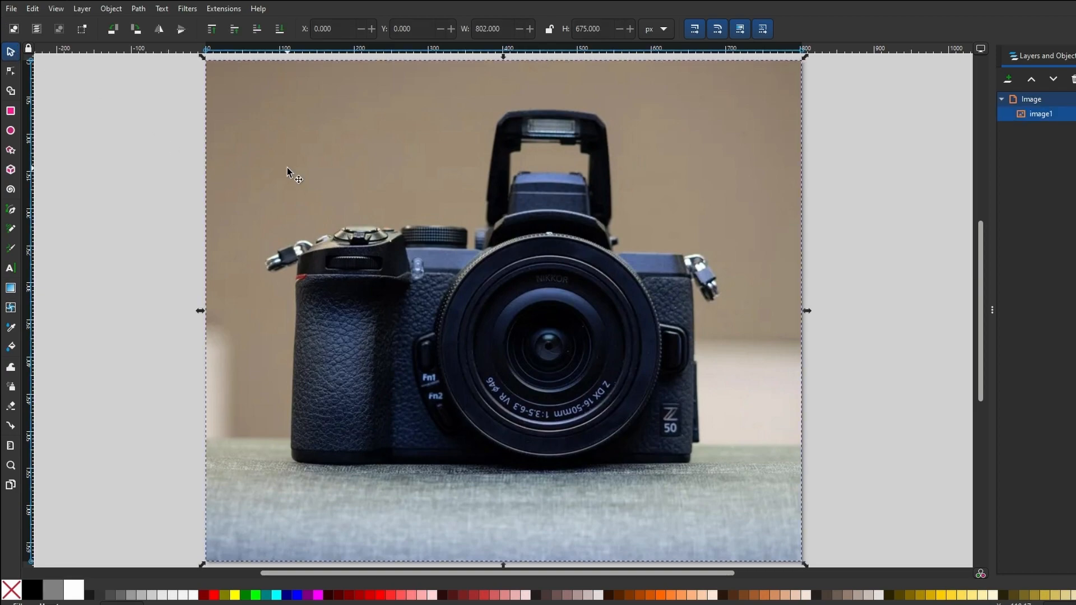
{"action": "left_click", "coordinate": [160, 28]}
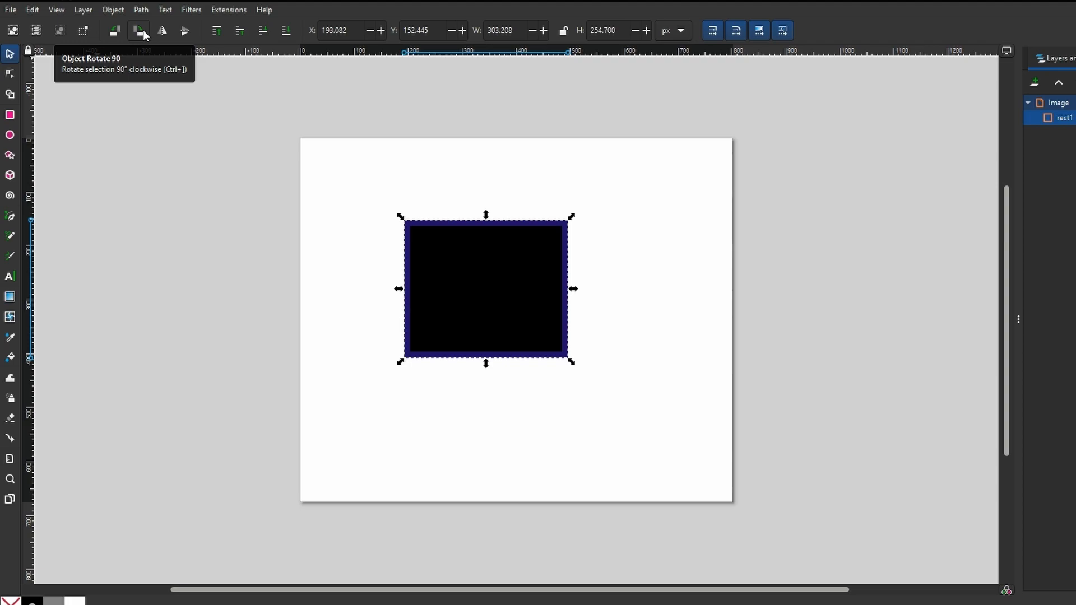
Step: Rotate the black rectangle 90° counter-clockwise twice
{"action": "left_click", "coordinate": [115, 31]}
{"action": "left_click", "coordinate": [116, 31]}
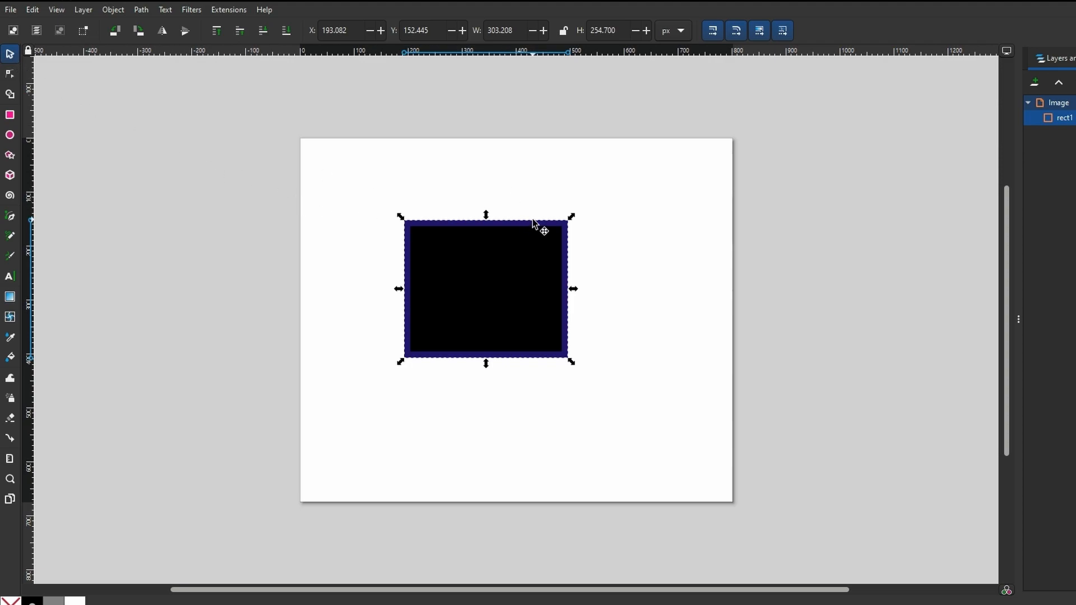
Step: Move the black rectangle slightly right and down to about X 214, Y 157 px, keeping it selected with the Selector tool
{"action": "left_click_drag", "start_coordinate": [538, 240], "coordinate": [541, 242]}
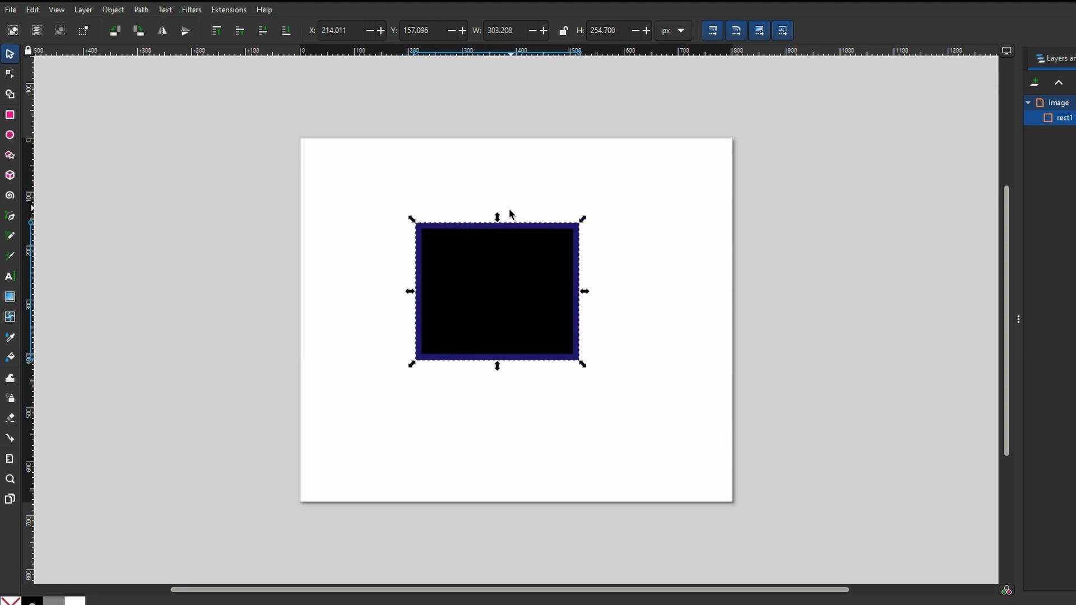
{"action": "left_click", "coordinate": [526, 224]}
{"action": "left_click", "coordinate": [580, 253]}
{"action": "left_click", "coordinate": [581, 253]}
{"action": "key", "text": "r"}
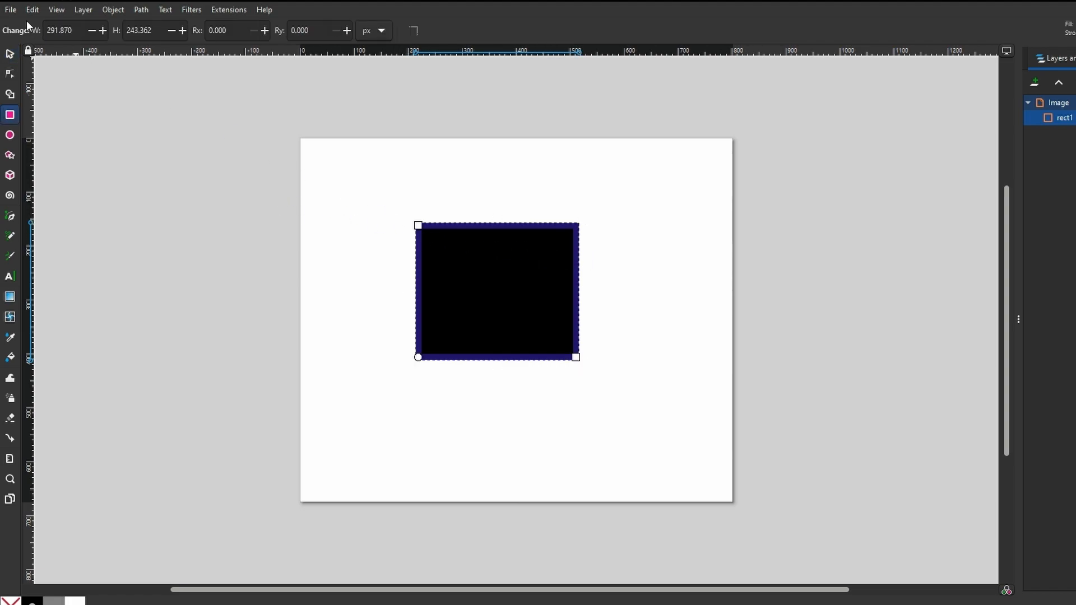
{"action": "left_click", "coordinate": [9, 55]}
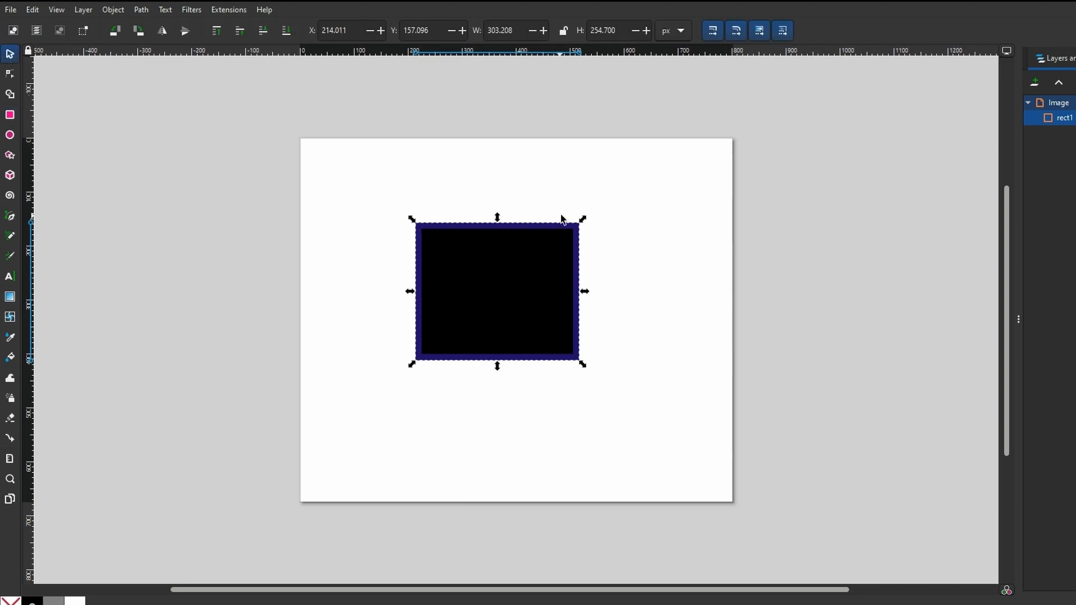
Step: Try rotating the rectangle freely about its centre by its corner handles, and undo the manual rotations and the move
{"action": "left_click", "coordinate": [581, 236]}
{"action": "left_click_drag", "start_coordinate": [583, 220], "coordinate": [447, 320]}
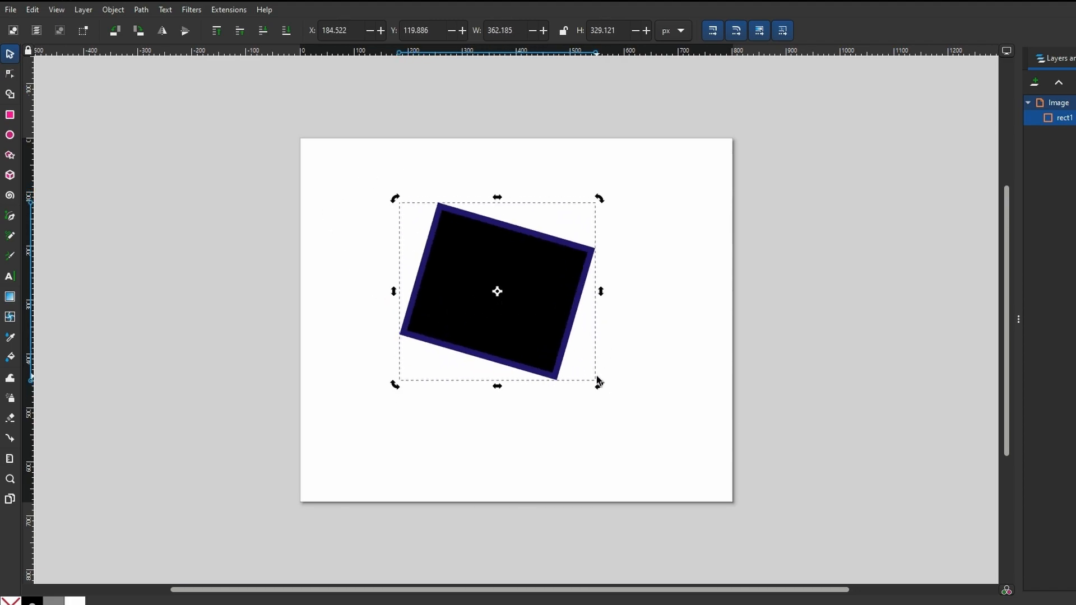
{"action": "left_click_drag", "start_coordinate": [605, 388], "coordinate": [498, 411]}
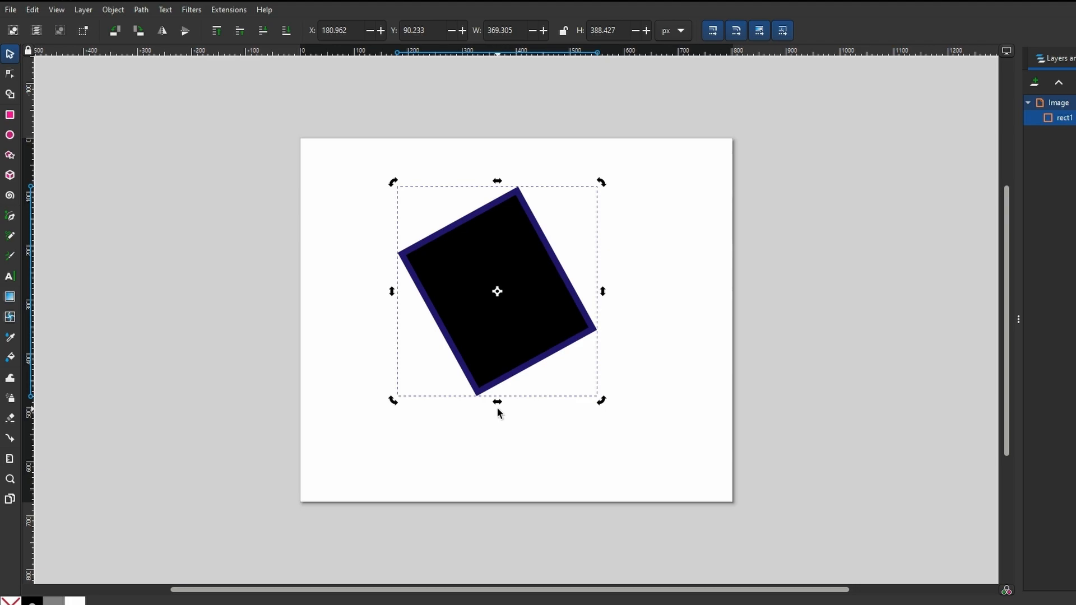
{"action": "key", "text": "ctrl+z"}
{"action": "key", "text": "ctrl+z"}
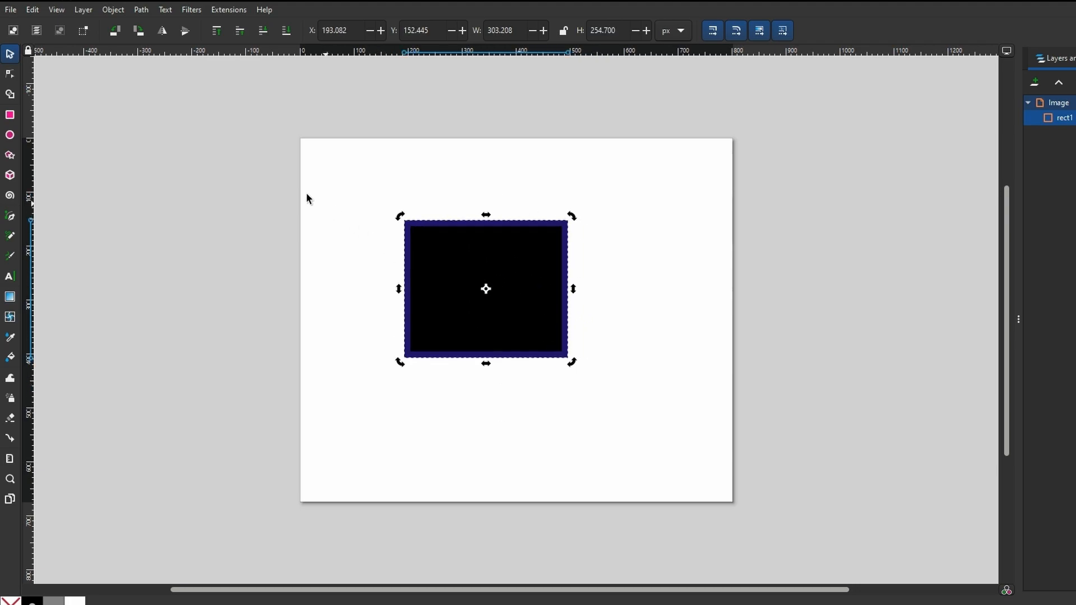
Step: Rotate the rectangle by 54 degrees with the Transform dialog
{"action": "left_click", "coordinate": [112, 9]}
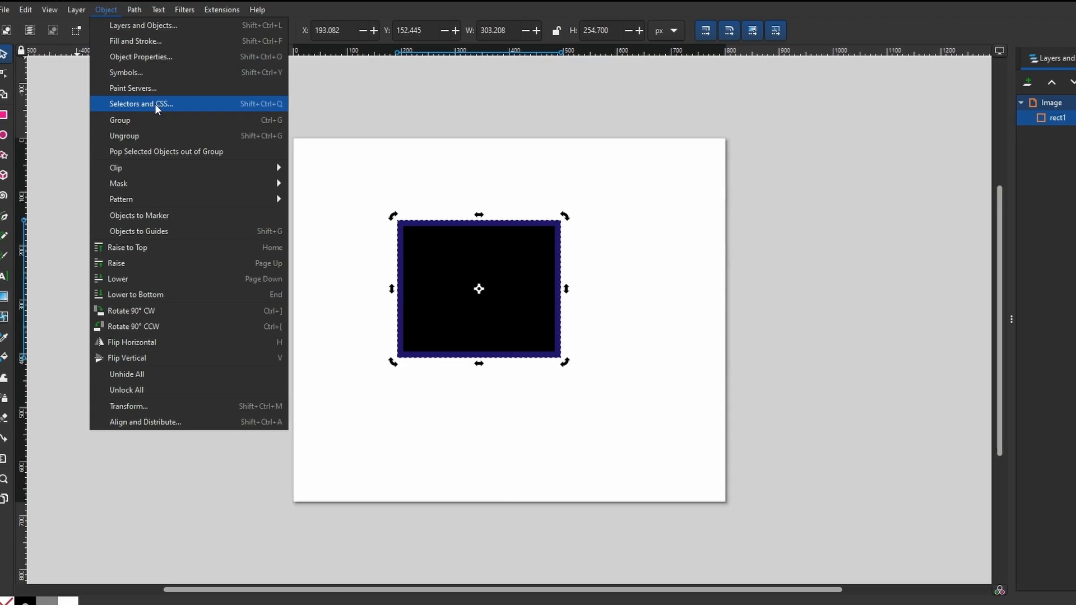
{"action": "left_click", "coordinate": [104, 406]}
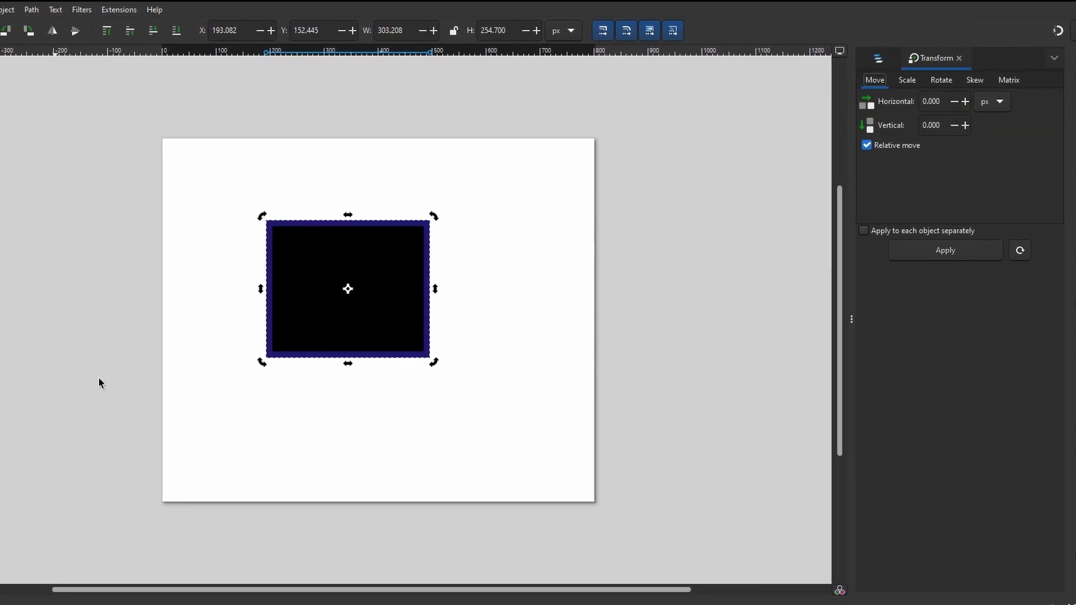
{"action": "left_click", "coordinate": [942, 80]}
{"action": "double_click", "coordinate": [921, 107]}
{"action": "type", "text": "54"}
{"action": "left_click", "coordinate": [954, 255]}
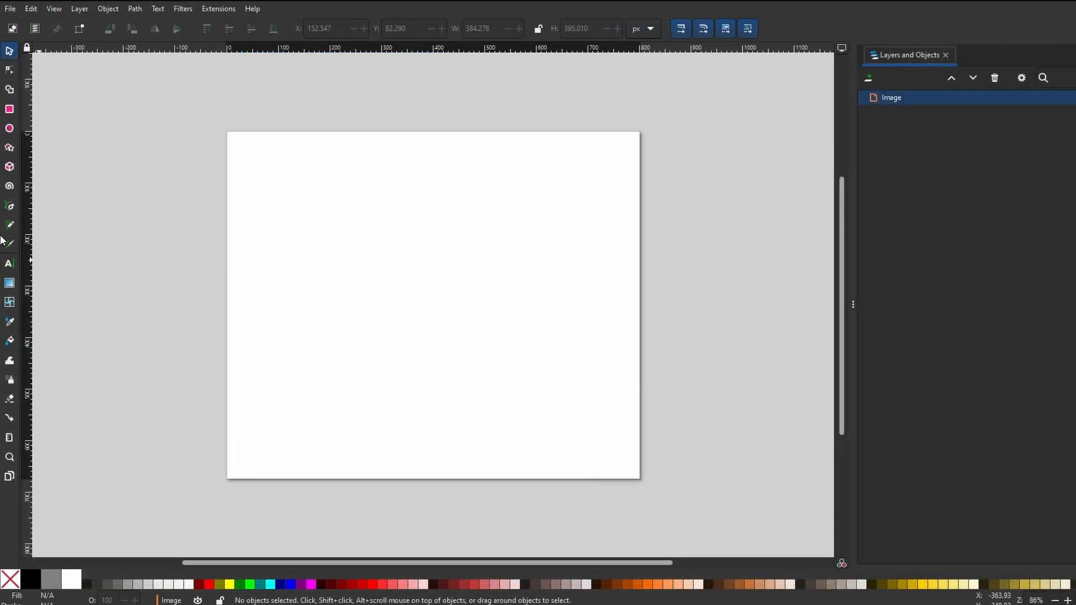
Step: Draw a flowed text frame about 400 px wide on the empty page with the Text tool and place the cursor inside it
{"action": "left_click", "coordinate": [8, 263]}
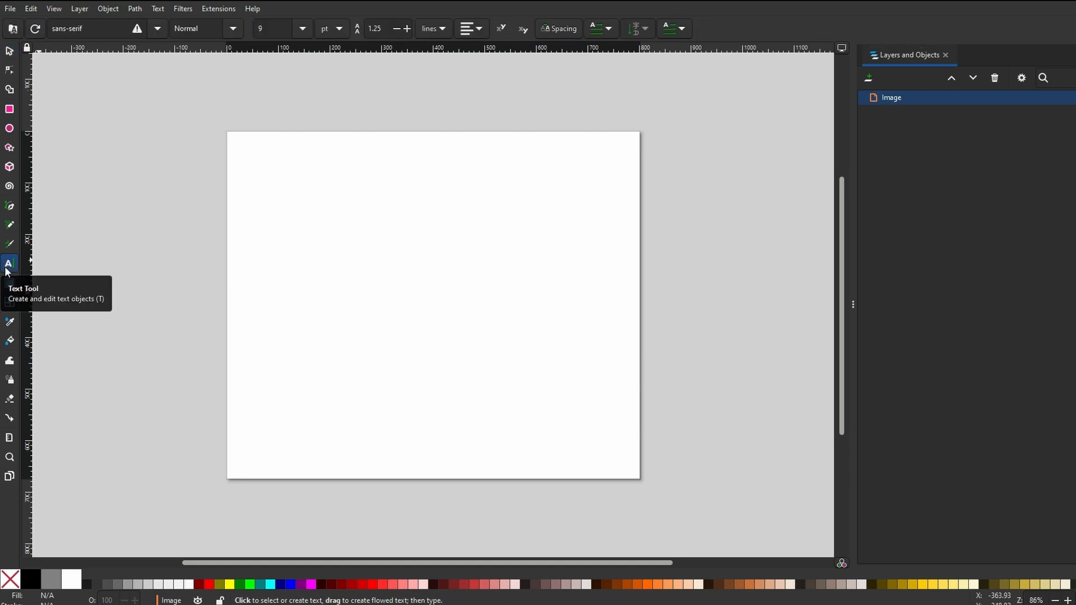
{"action": "left_click_drag", "start_coordinate": [279, 209], "coordinate": [488, 328]}
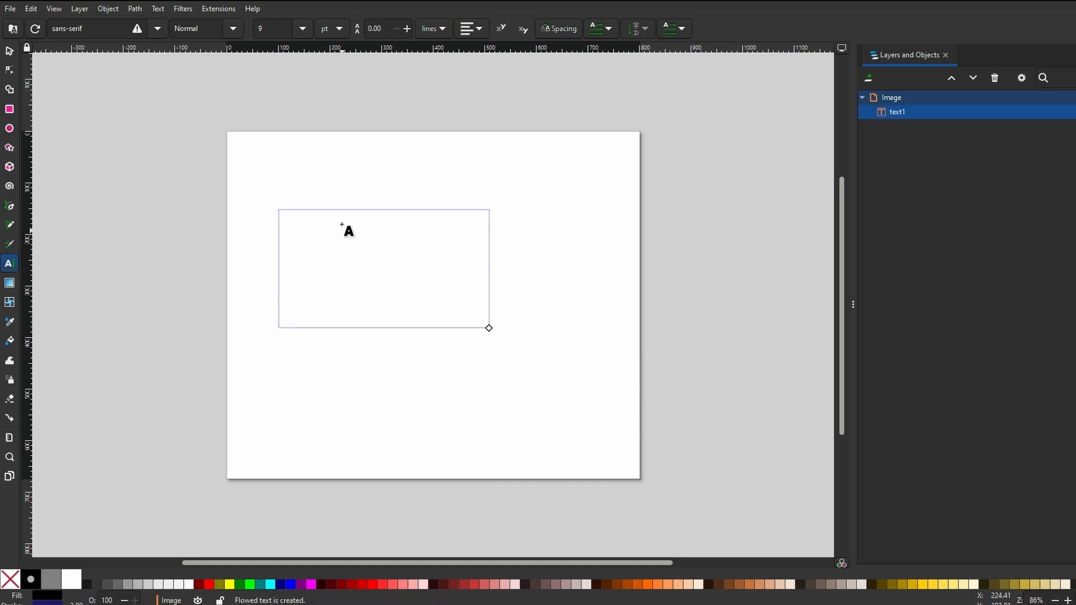
{"action": "left_click", "coordinate": [331, 264]}
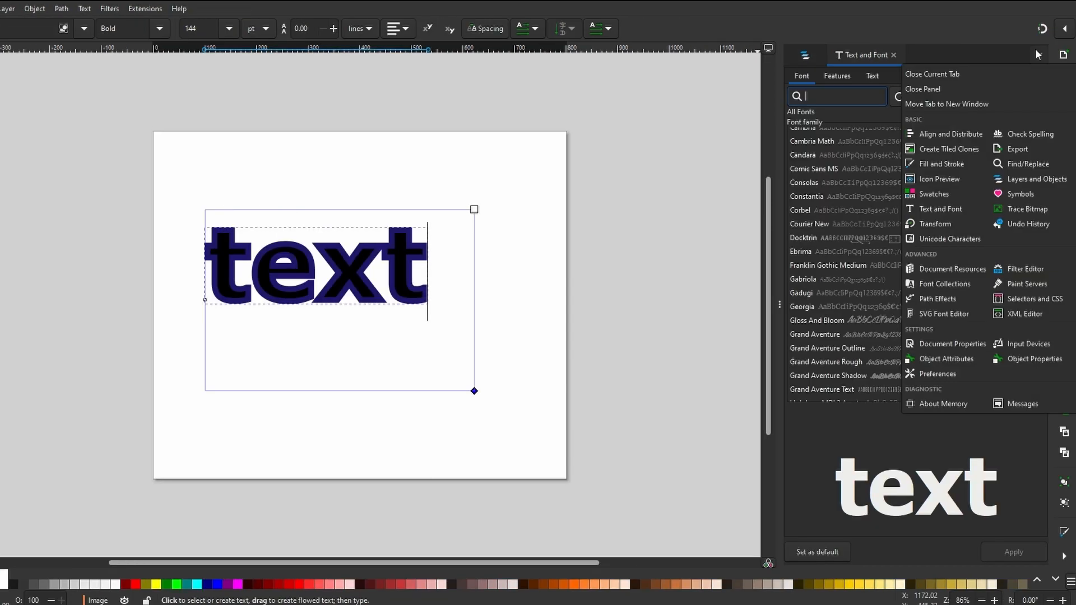
Step: Reduce the stroke width of the bold word "text" to about 9 px in the Fill and Stroke settings
{"action": "key", "text": "Escape"}
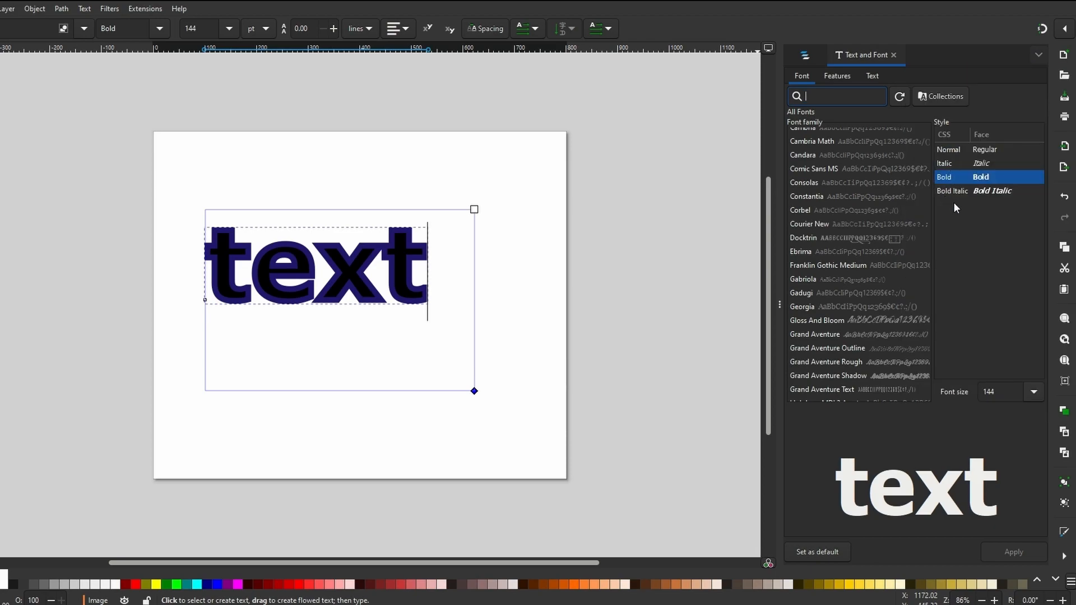
{"action": "key", "text": "ctrl+shift+f"}
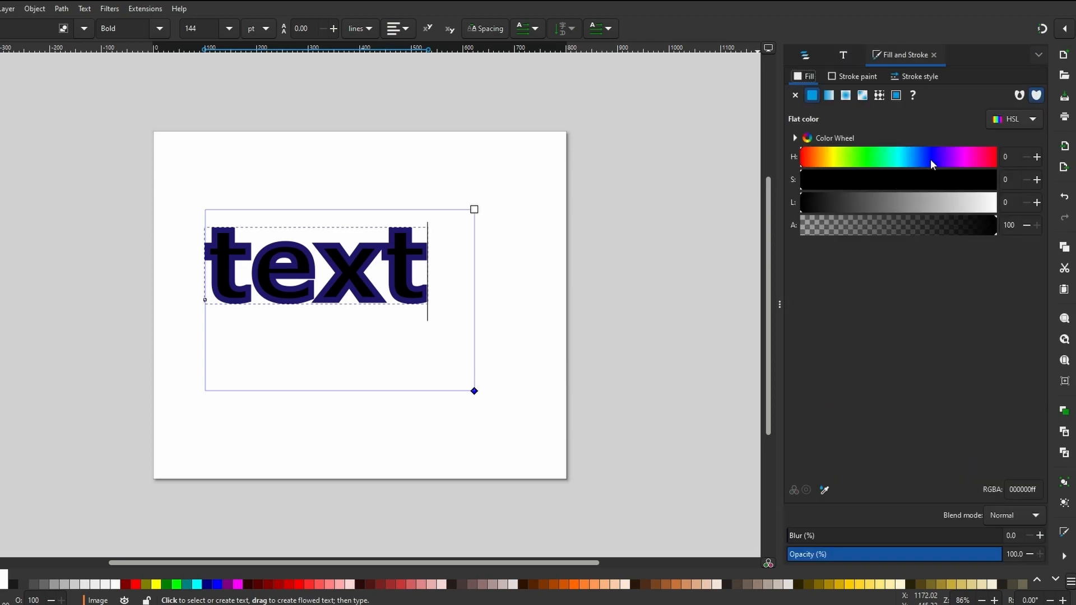
{"action": "left_click", "coordinate": [836, 77]}
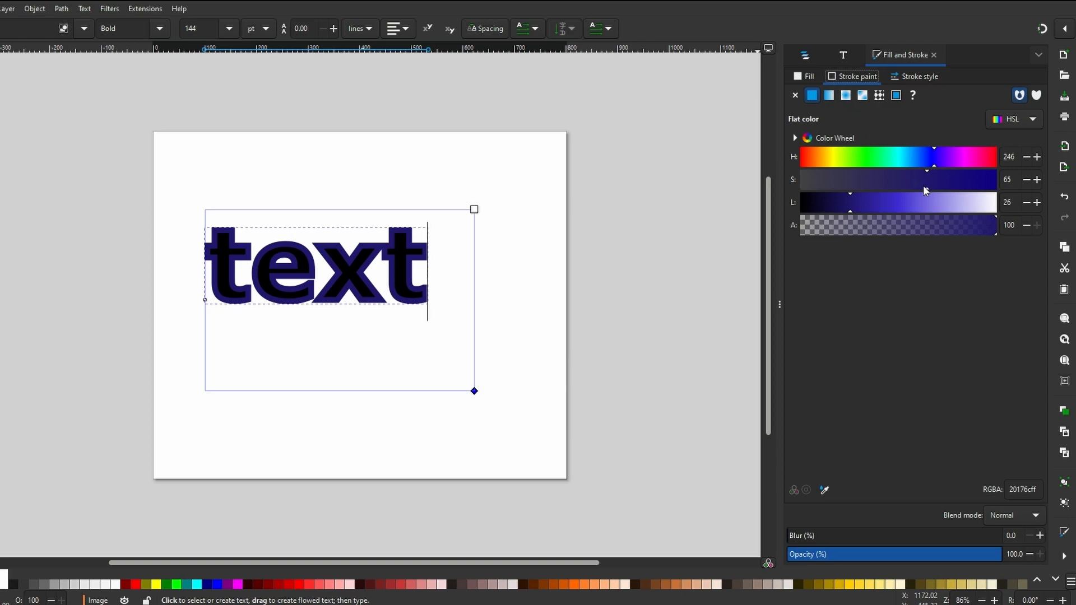
{"action": "left_click", "coordinate": [896, 76]}
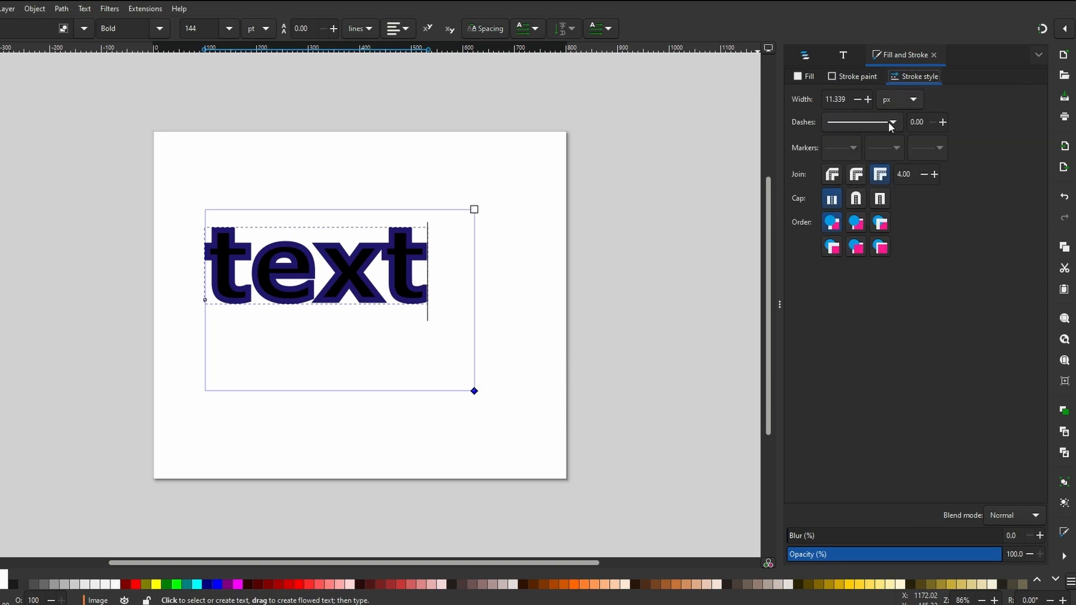
{"action": "left_click", "coordinate": [858, 100]}
{"action": "left_click", "coordinate": [858, 99]}
{"action": "left_click", "coordinate": [858, 100]}
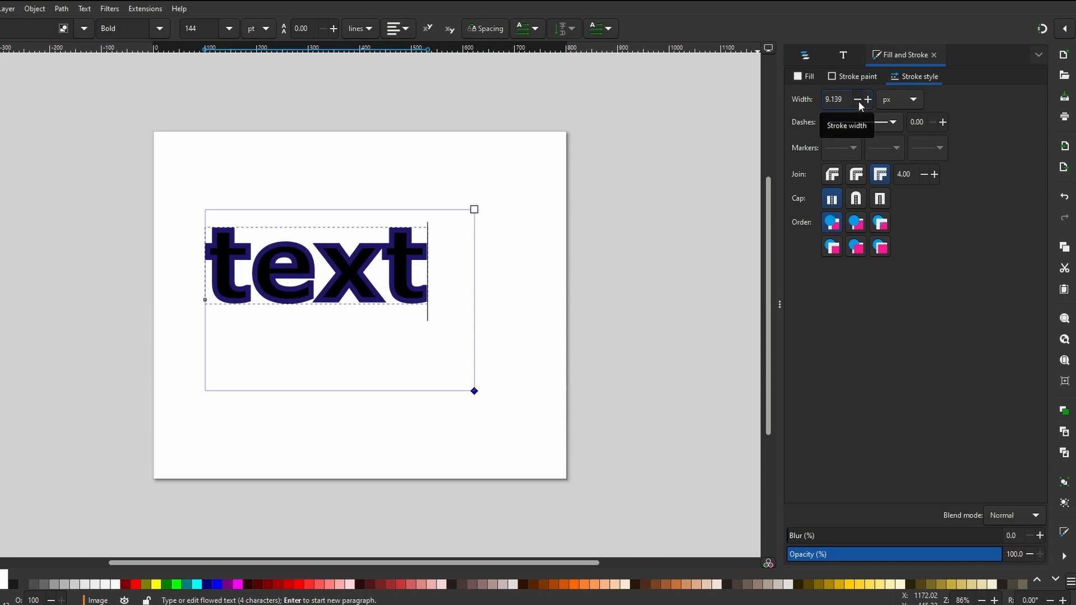
{"action": "left_click", "coordinate": [858, 100]}
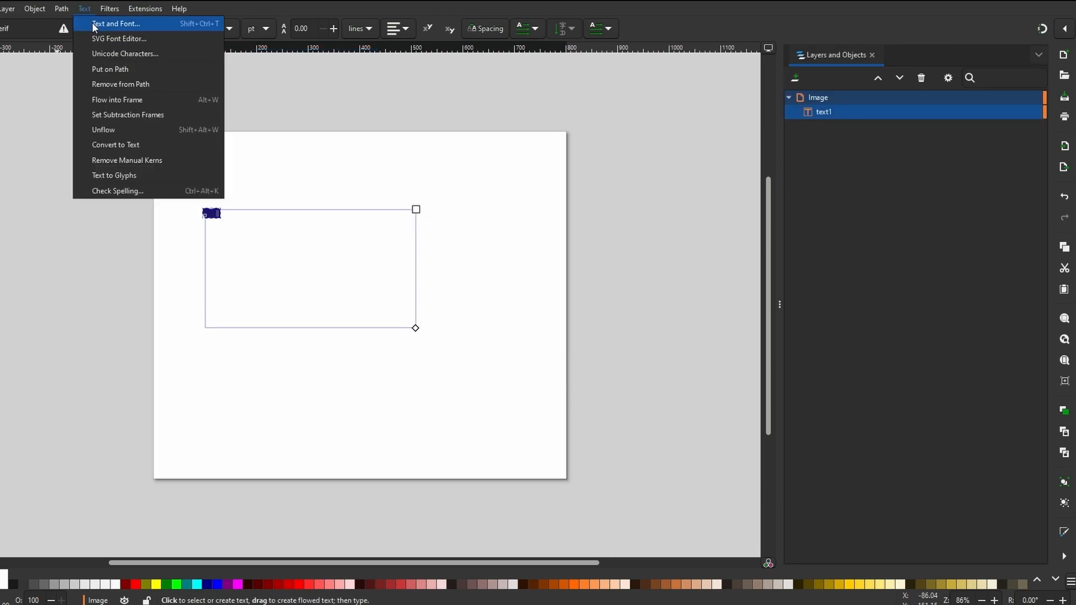
Step: Apply a font size of 144 to the tiny text in the frame and place the cursor after its last letter
{"action": "left_click", "coordinate": [112, 24]}
{"action": "left_click", "coordinate": [800, 177]}
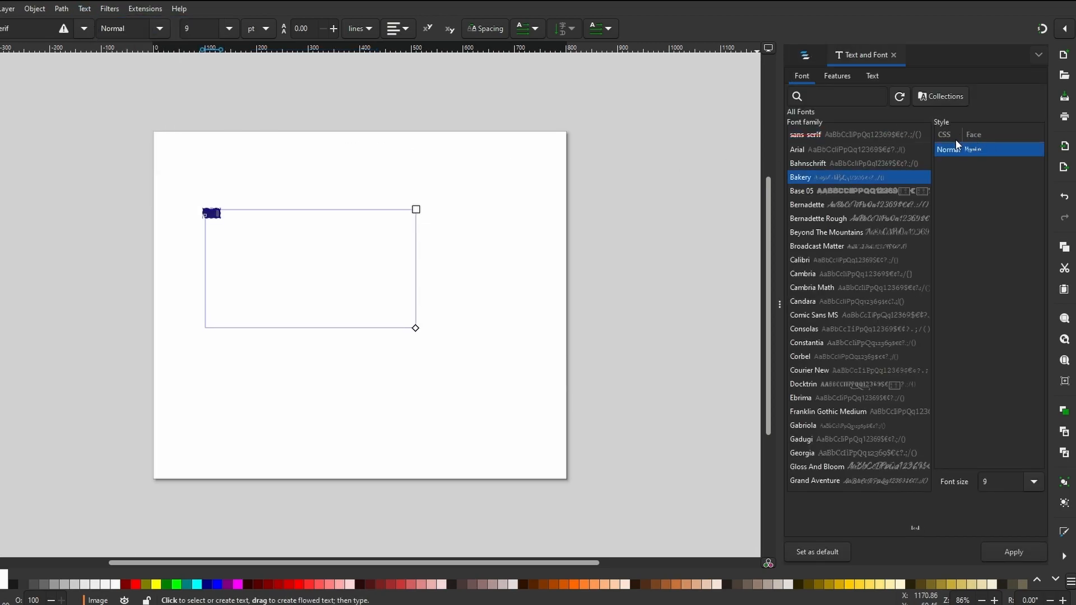
{"action": "left_click", "coordinate": [1035, 484]}
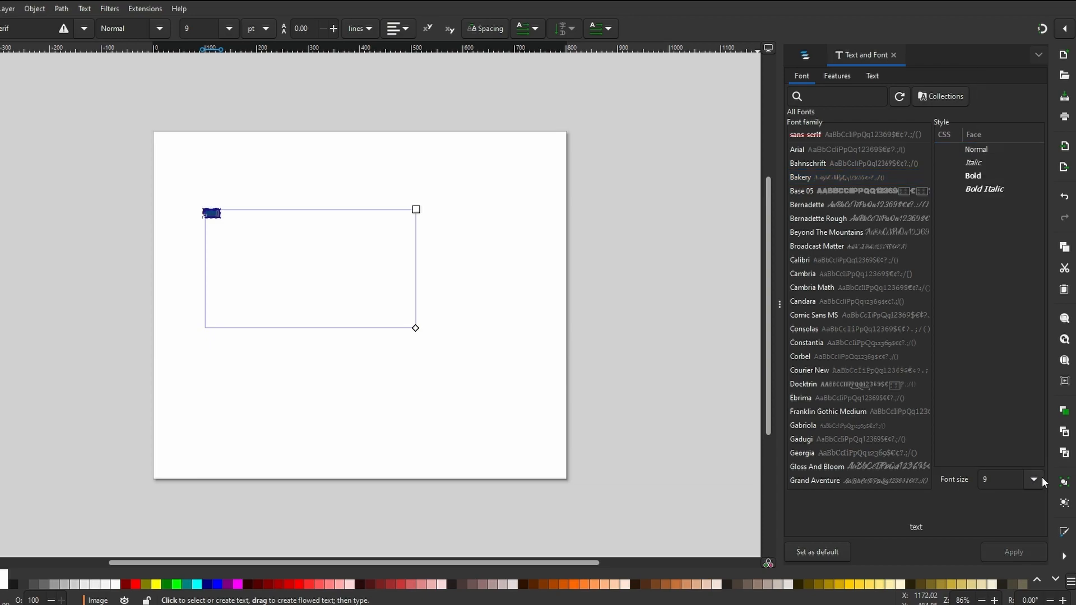
{"action": "left_click", "coordinate": [1035, 479]}
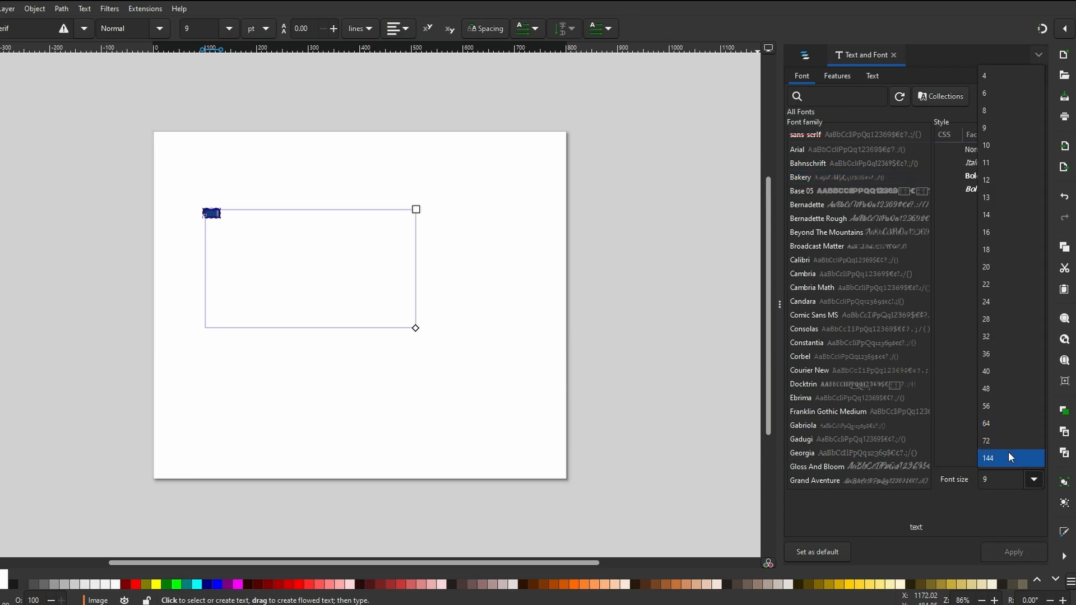
{"action": "left_click", "coordinate": [1027, 453]}
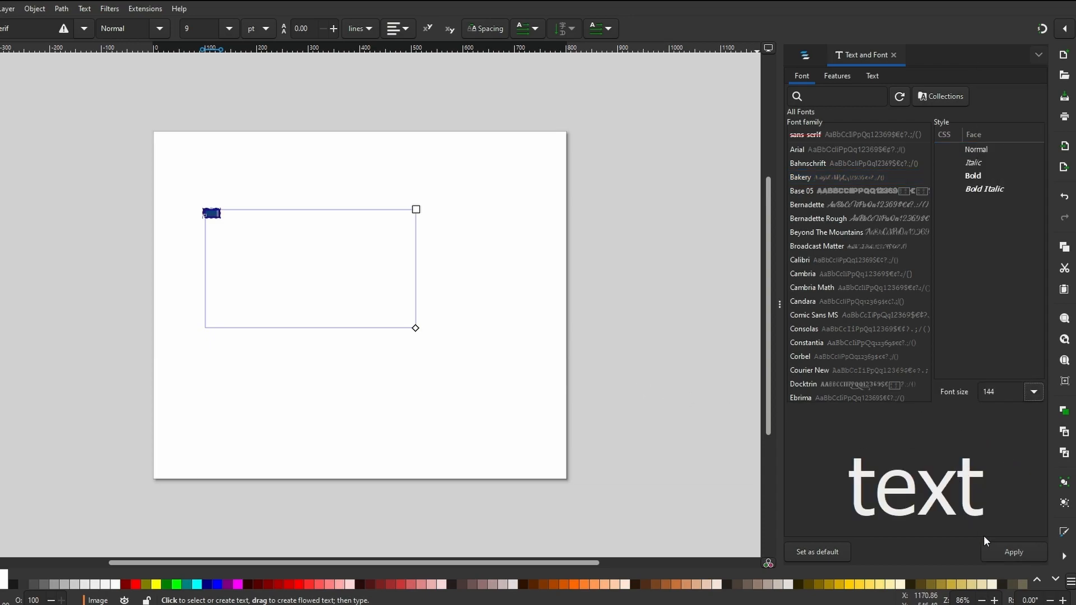
{"action": "left_click", "coordinate": [1003, 552]}
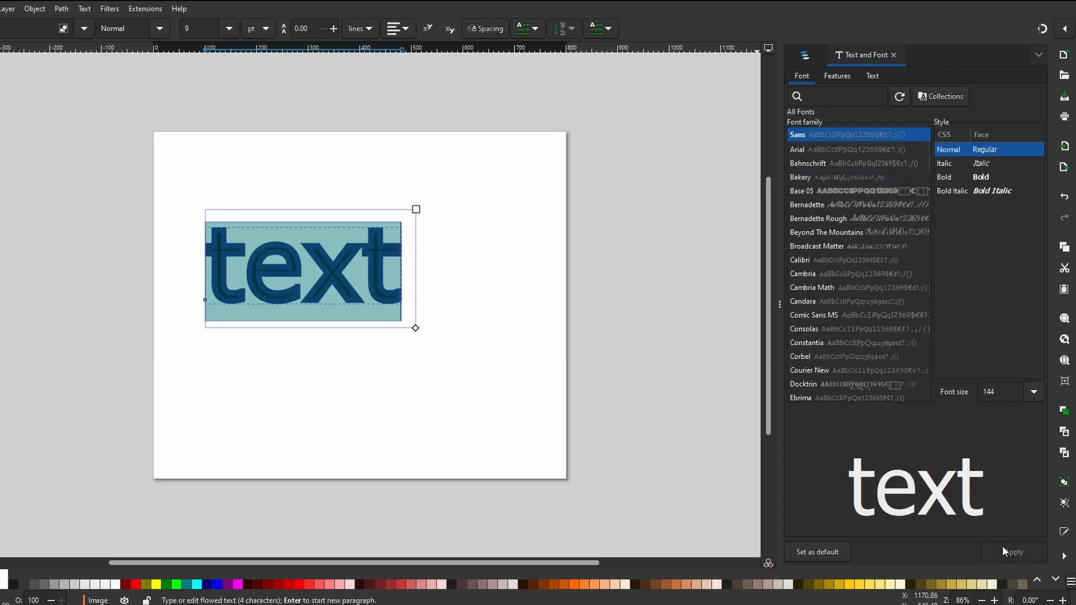
{"action": "left_click", "coordinate": [398, 318]}
{"action": "left_click", "coordinate": [404, 315]}
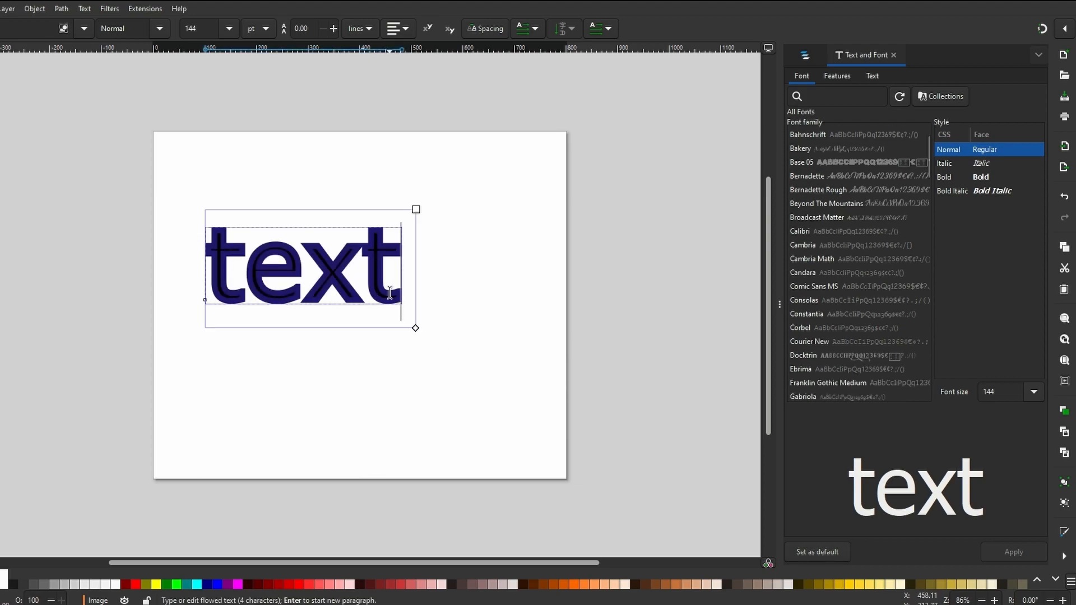
Step: Apply the Bold style to the text and enlarge its frame to about 520 px wide so the word fits
{"action": "left_click", "coordinate": [840, 78]}
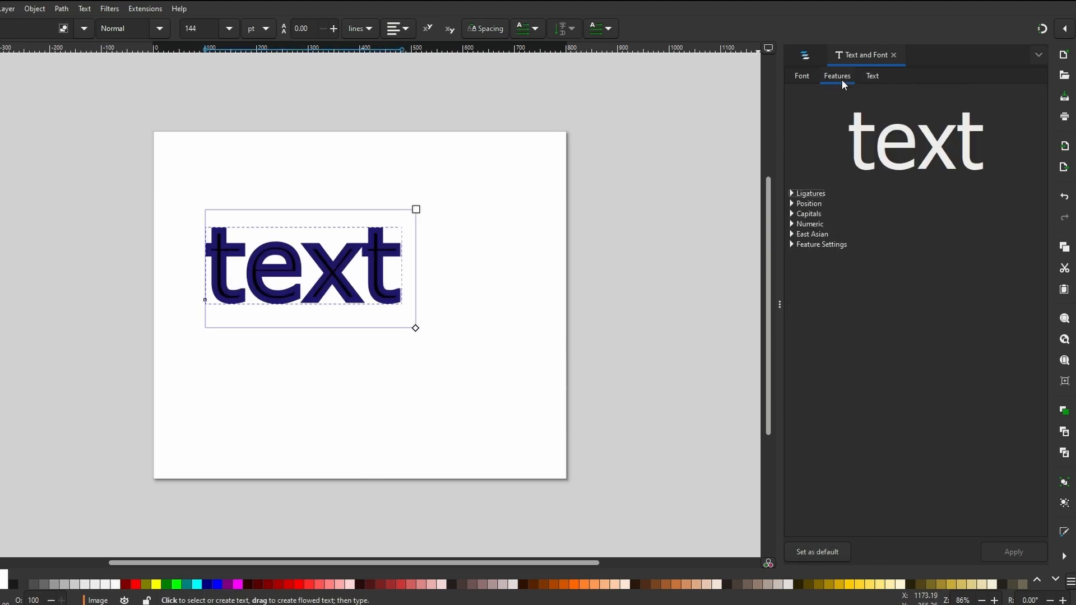
{"action": "left_click", "coordinate": [869, 77]}
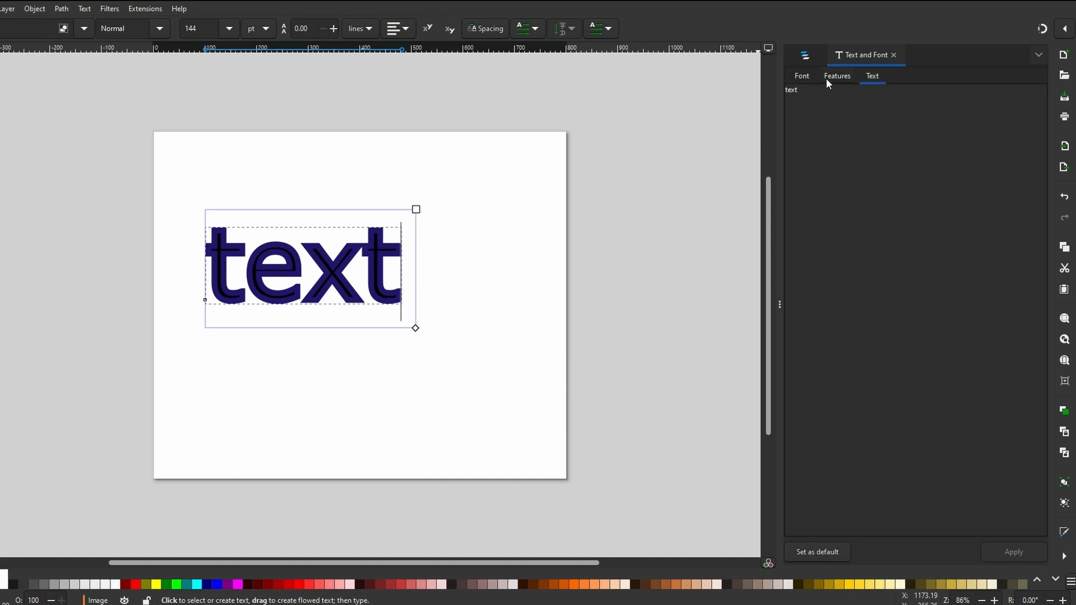
{"action": "left_click", "coordinate": [806, 78]}
{"action": "left_click", "coordinate": [969, 177]}
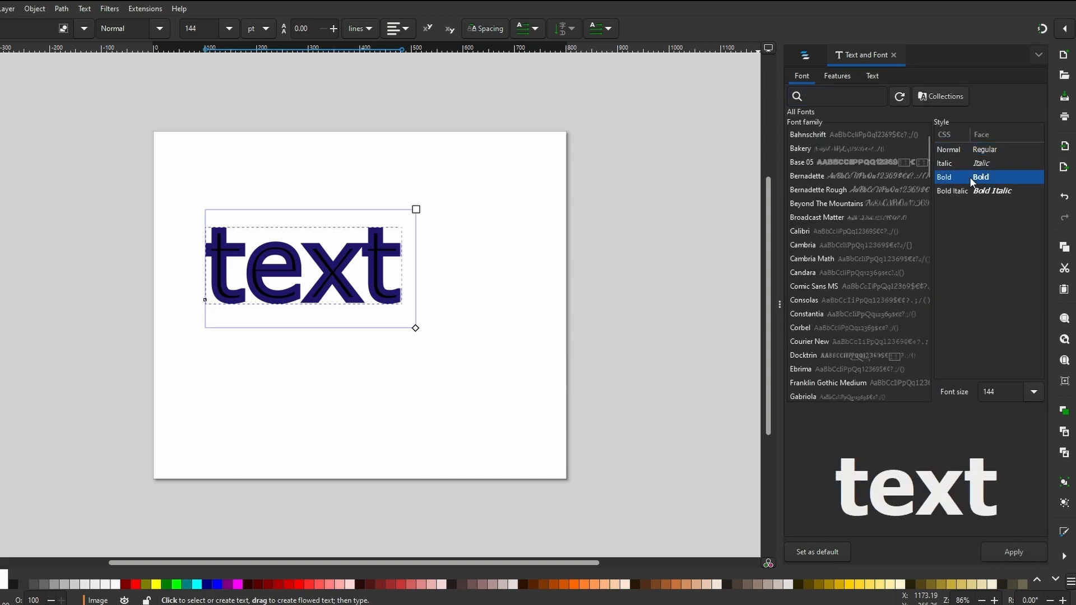
{"action": "left_click", "coordinate": [1006, 555]}
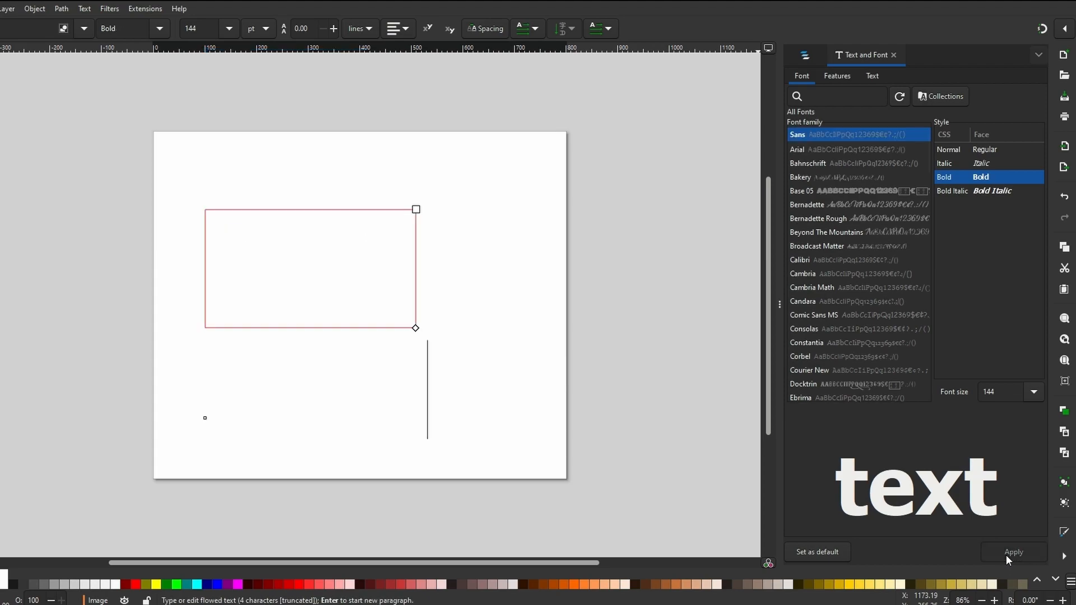
{"action": "left_click_drag", "start_coordinate": [415, 328], "coordinate": [474, 390]}
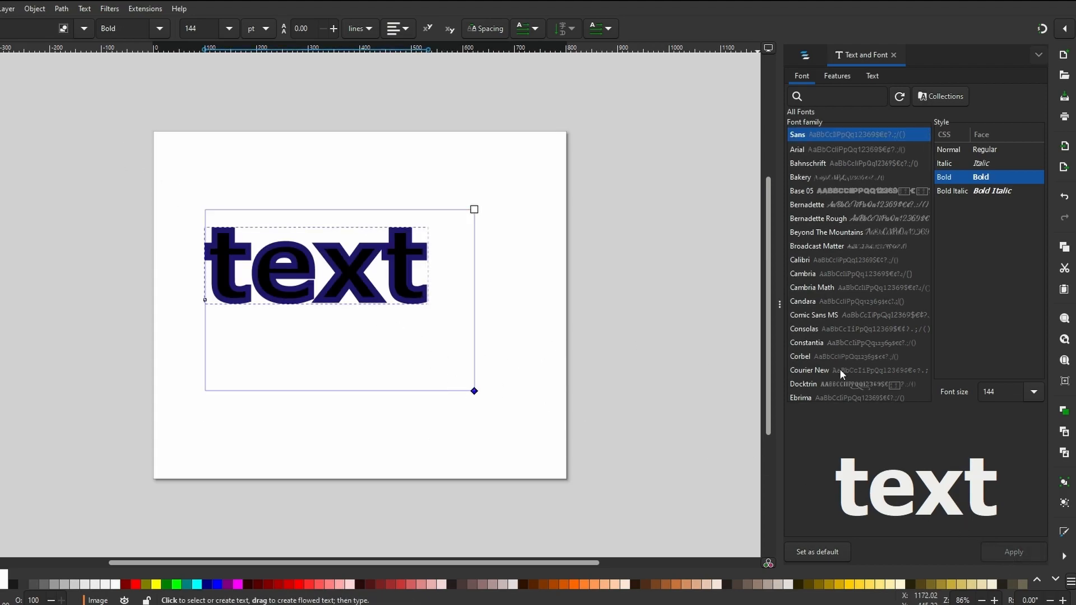
{"action": "left_click", "coordinate": [840, 74]}
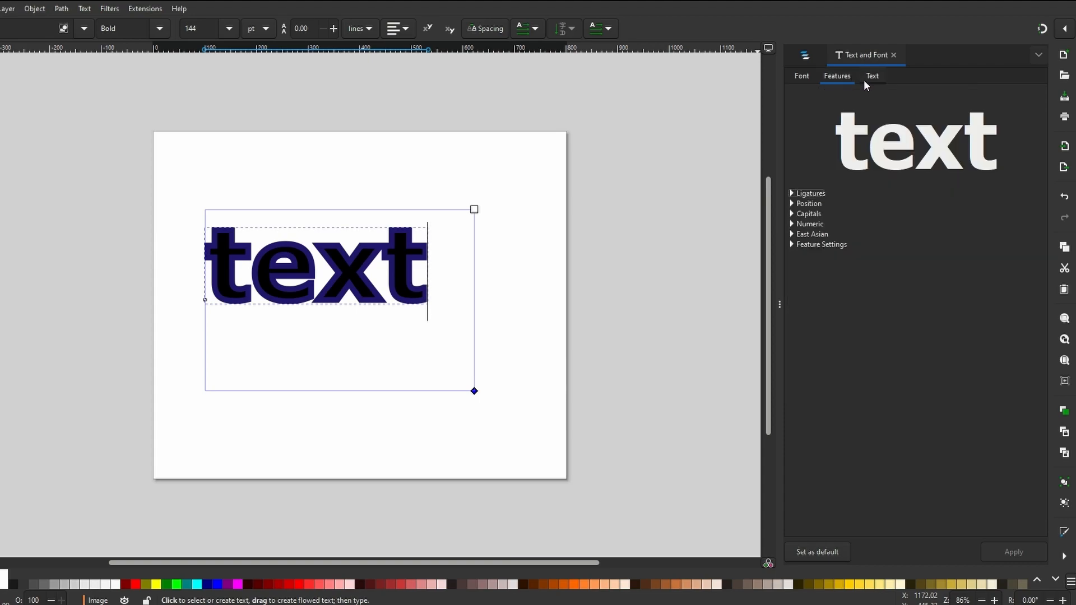
{"action": "left_click", "coordinate": [805, 76]}
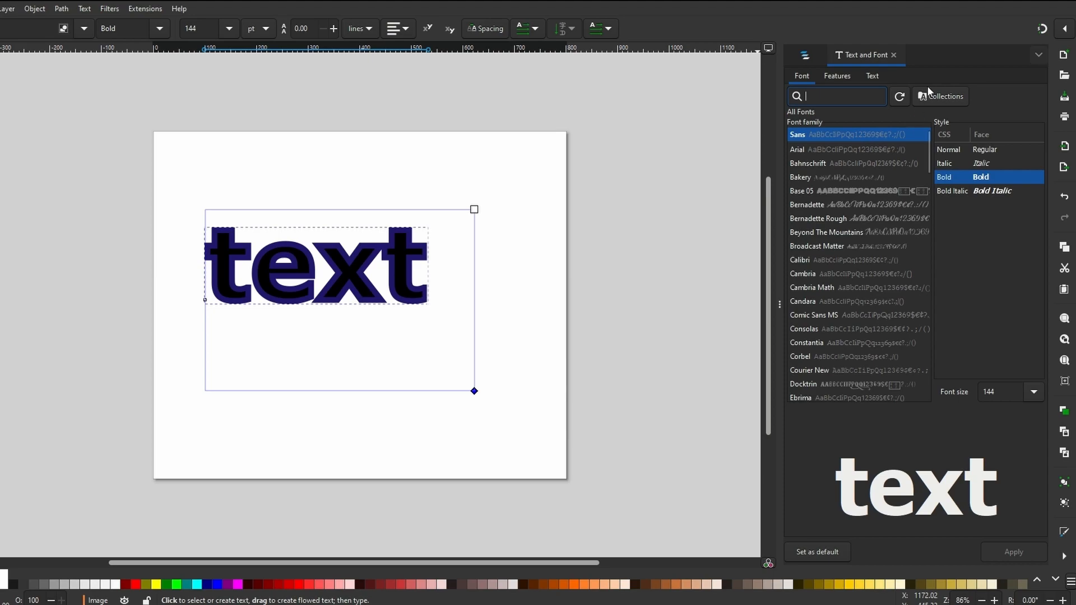
{"action": "scroll", "coordinate": [926, 333], "scroll_direction": "down", "scroll_amount": 2}
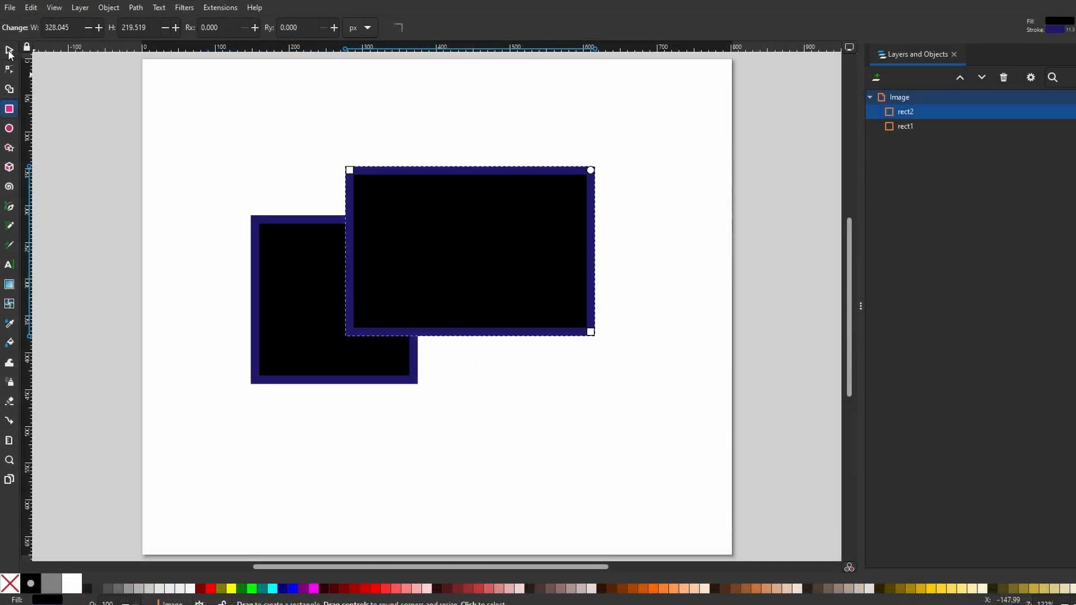
Step: Lower the larger black rectangle behind the smaller one, raise it back in front, and clear the selection
{"action": "left_click", "coordinate": [10, 52]}
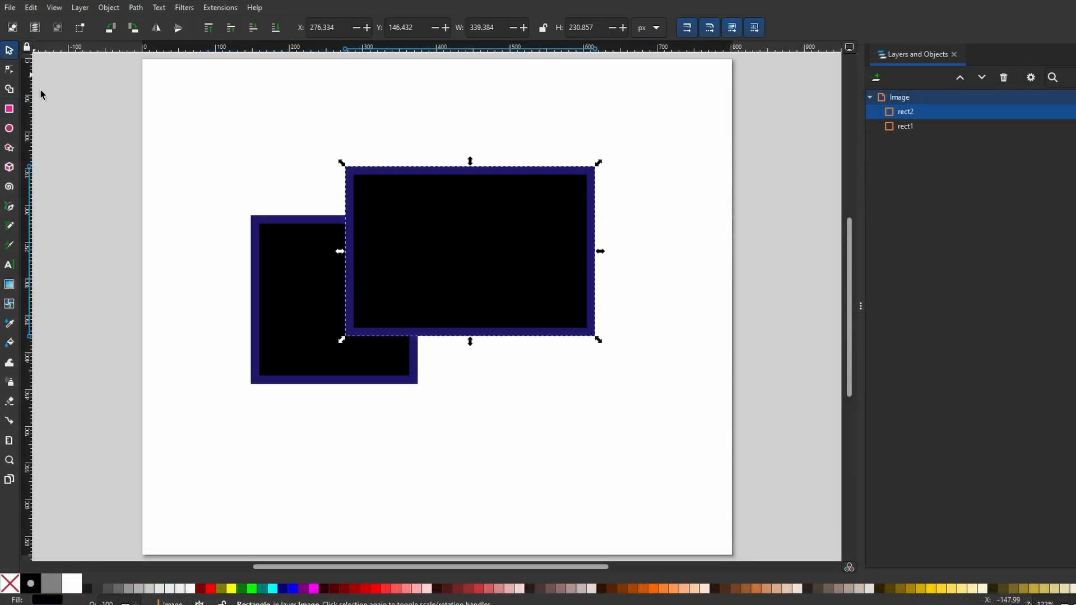
{"action": "left_click", "coordinate": [304, 329]}
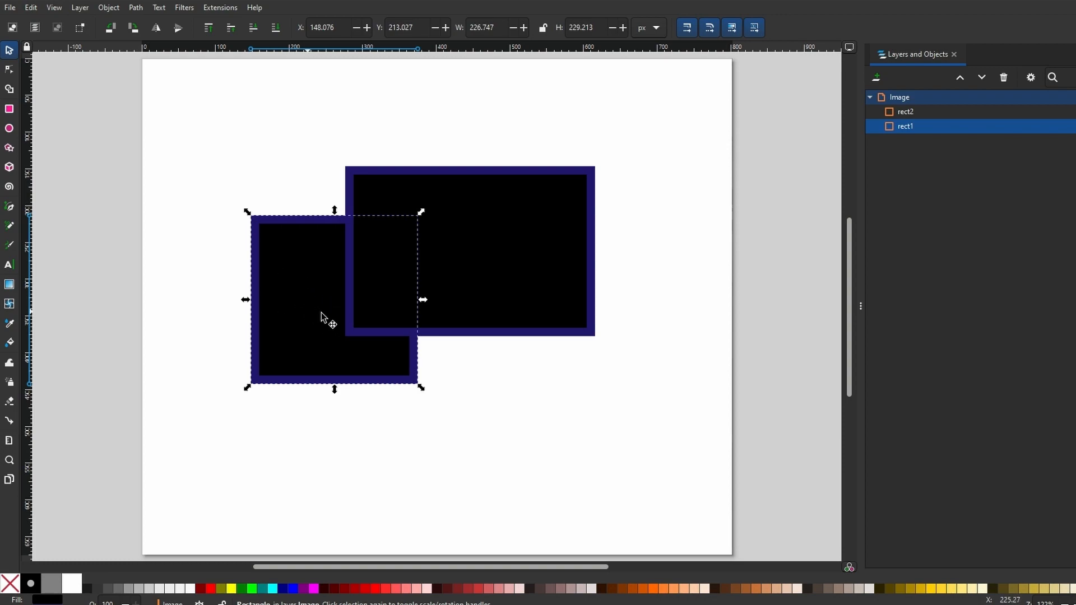
{"action": "left_click", "coordinate": [446, 234]}
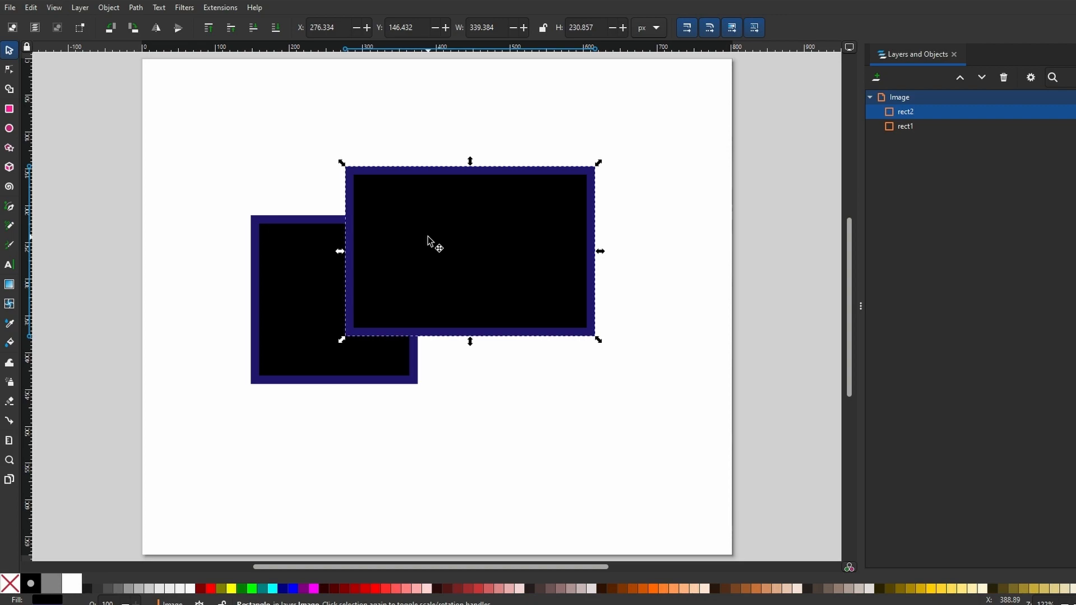
{"action": "key", "text": "Page_Down"}
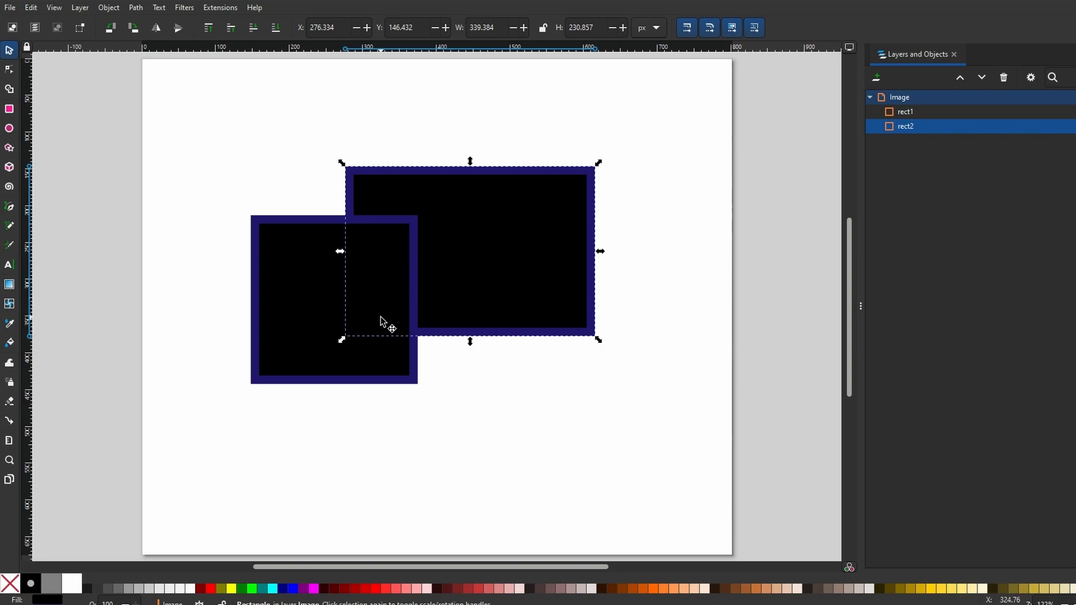
{"action": "key", "text": "Page_Up"}
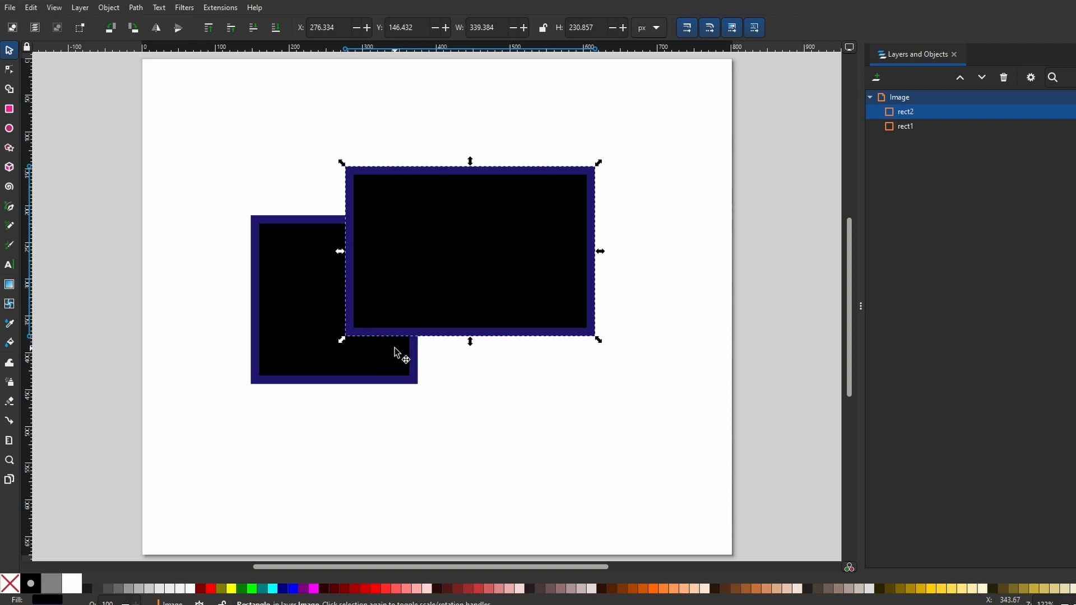
{"action": "left_click", "coordinate": [336, 155]}
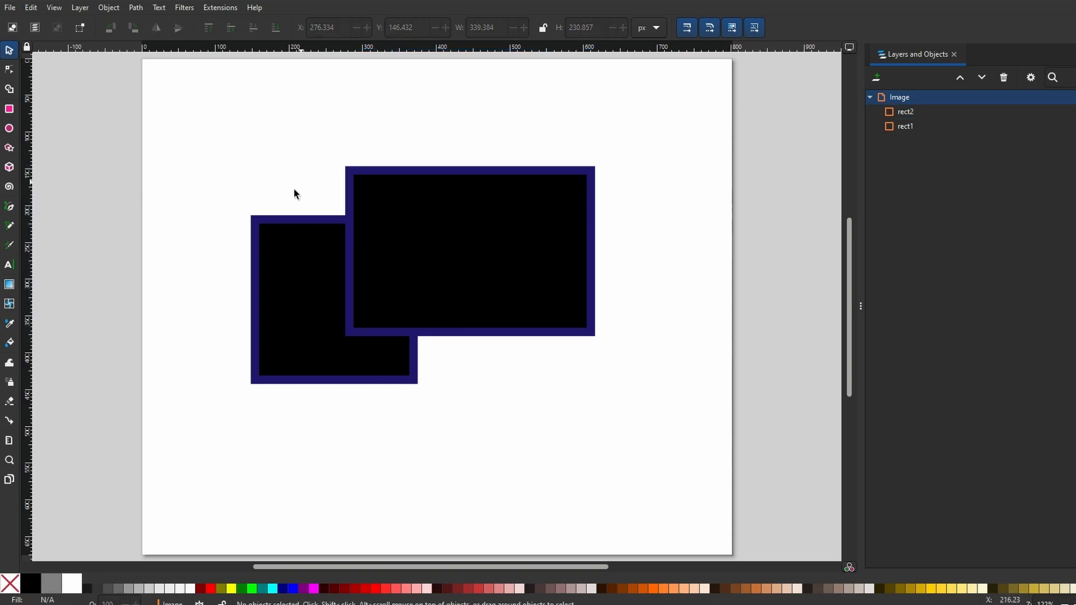
Step: Lower the larger rectangle one level behind the smaller one, and select each rectangle in turn to check the stacking order
{"action": "left_click", "coordinate": [456, 257]}
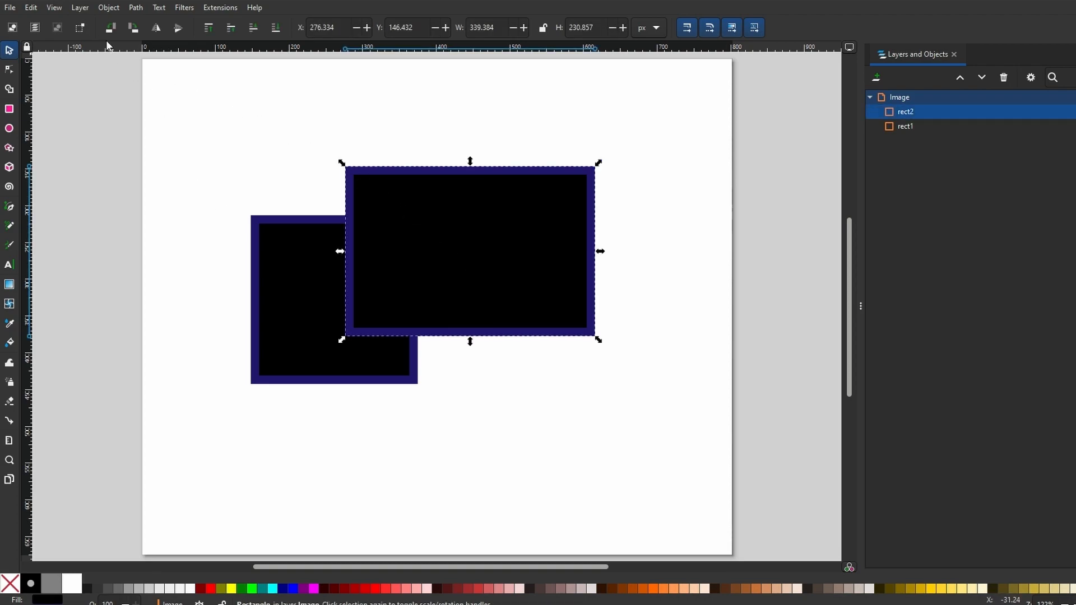
{"action": "left_click", "coordinate": [108, 7]}
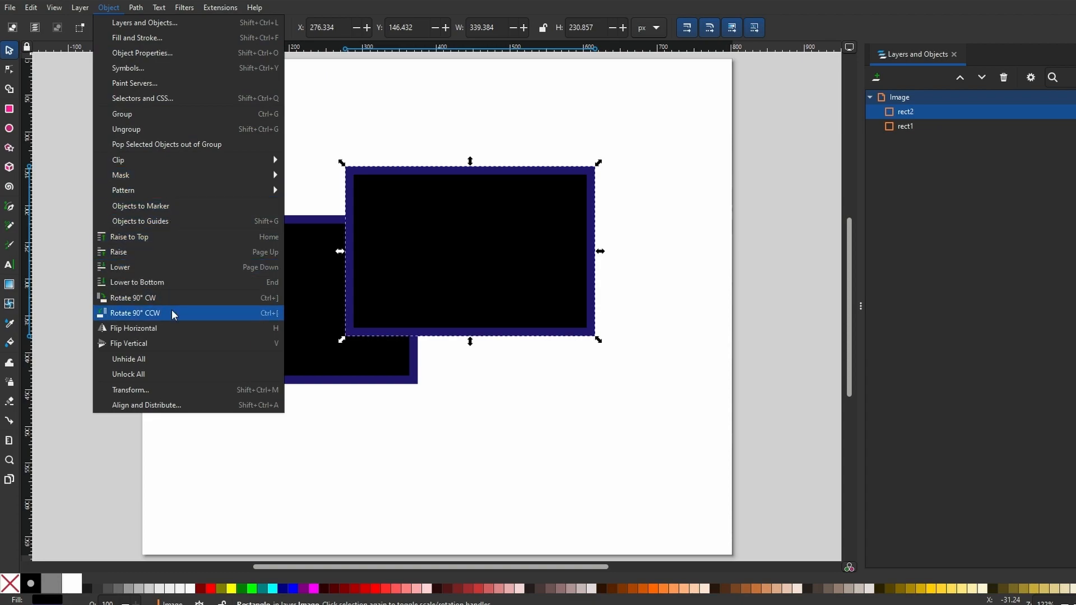
{"action": "left_click", "coordinate": [142, 265]}
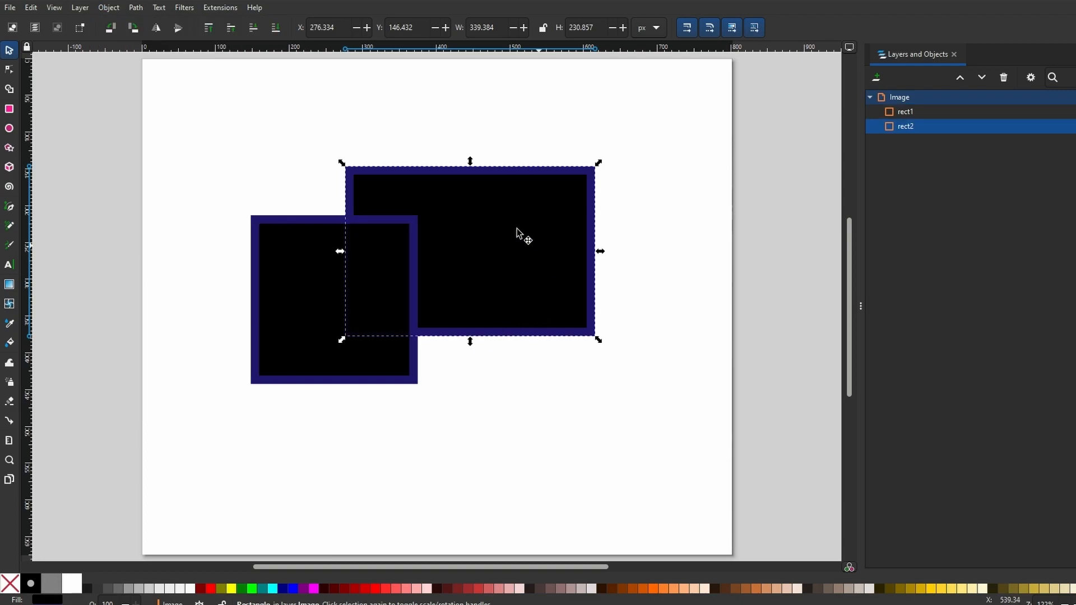
{"action": "left_click", "coordinate": [339, 300]}
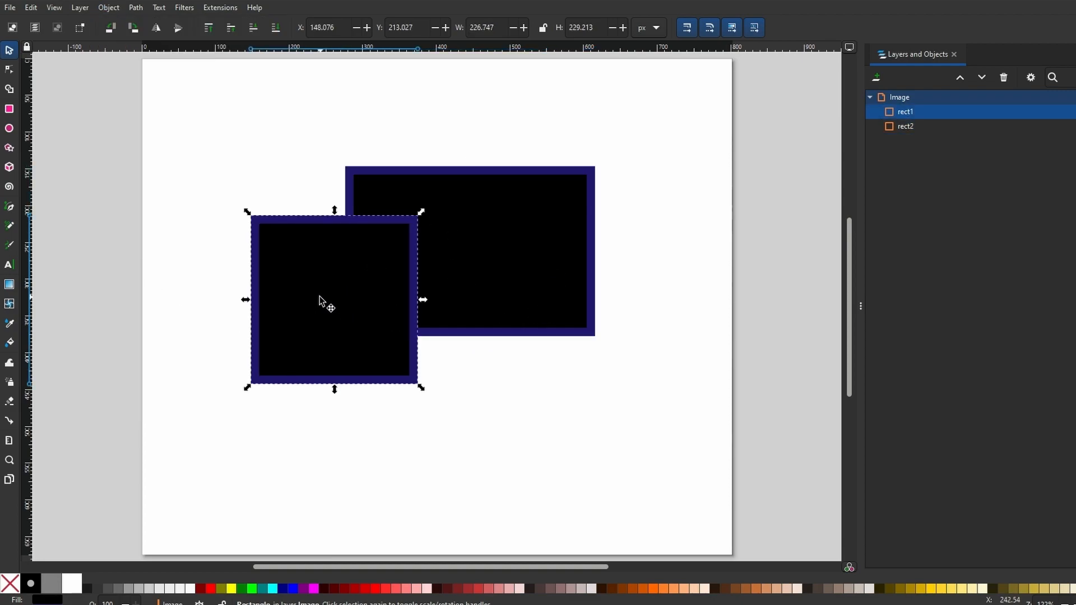
{"action": "left_click", "coordinate": [472, 244]}
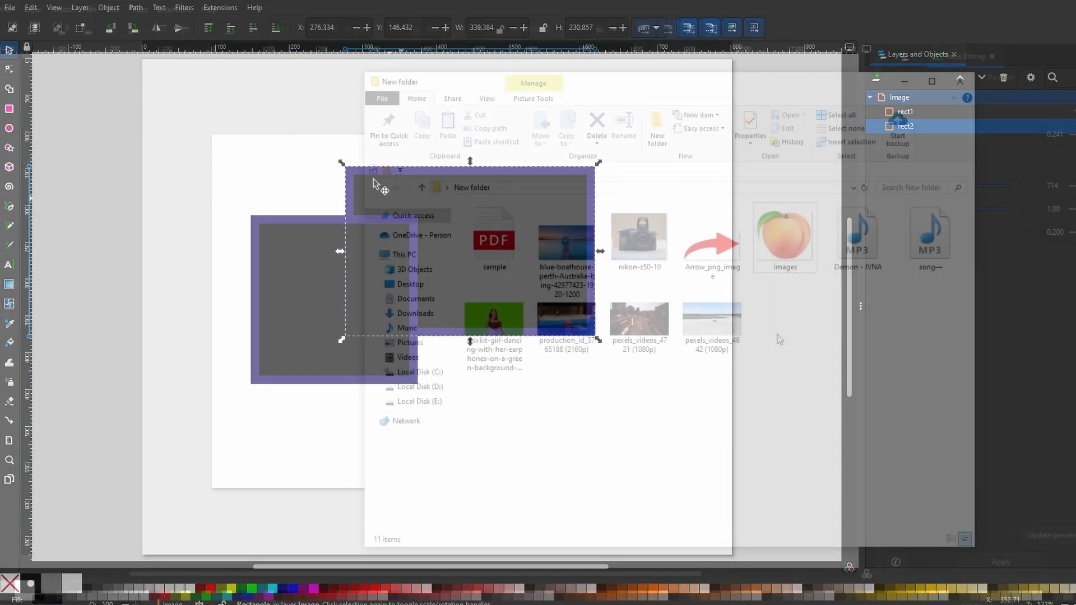
Step: Import the nikon-z50-10 photo as an embedded image and scale it up proportionally about its centre to about 998 × 840 px
{"action": "left_click_drag", "start_coordinate": [639, 238], "coordinate": [276, 271]}
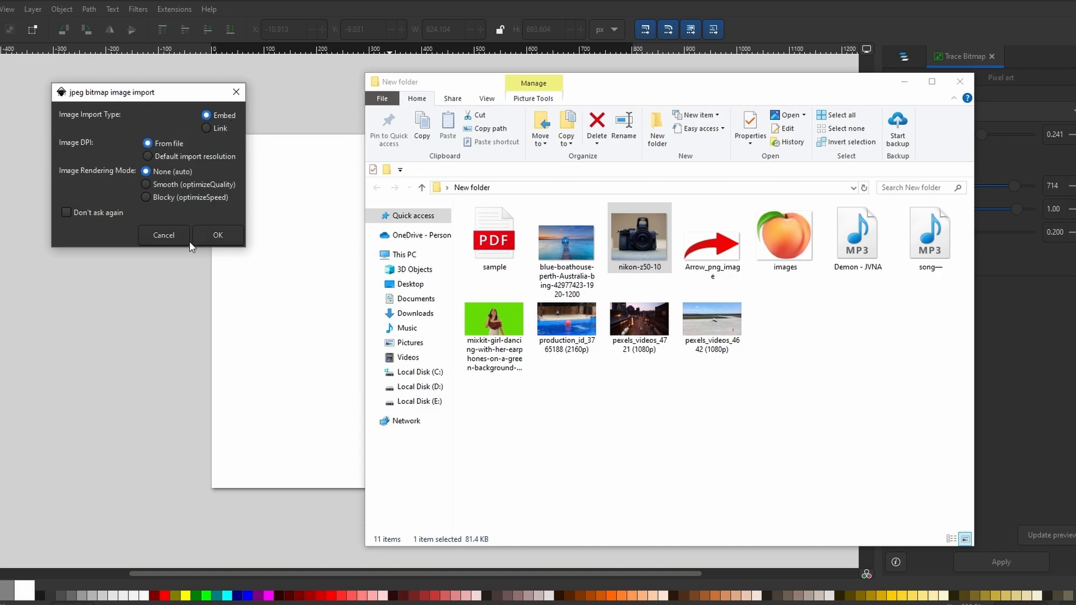
{"action": "left_click", "coordinate": [222, 239]}
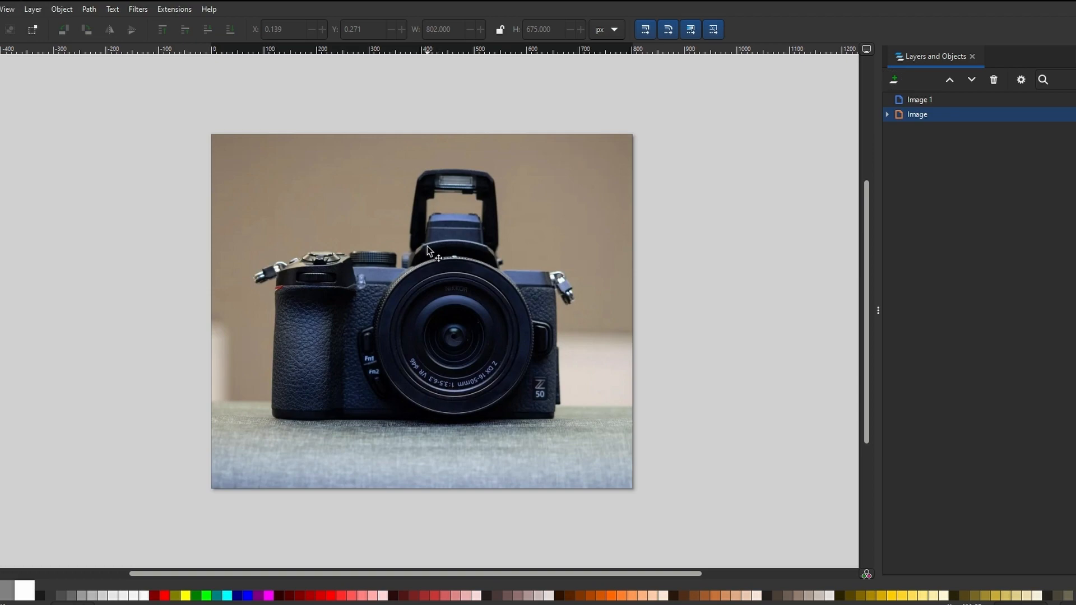
{"action": "left_click", "coordinate": [427, 250]}
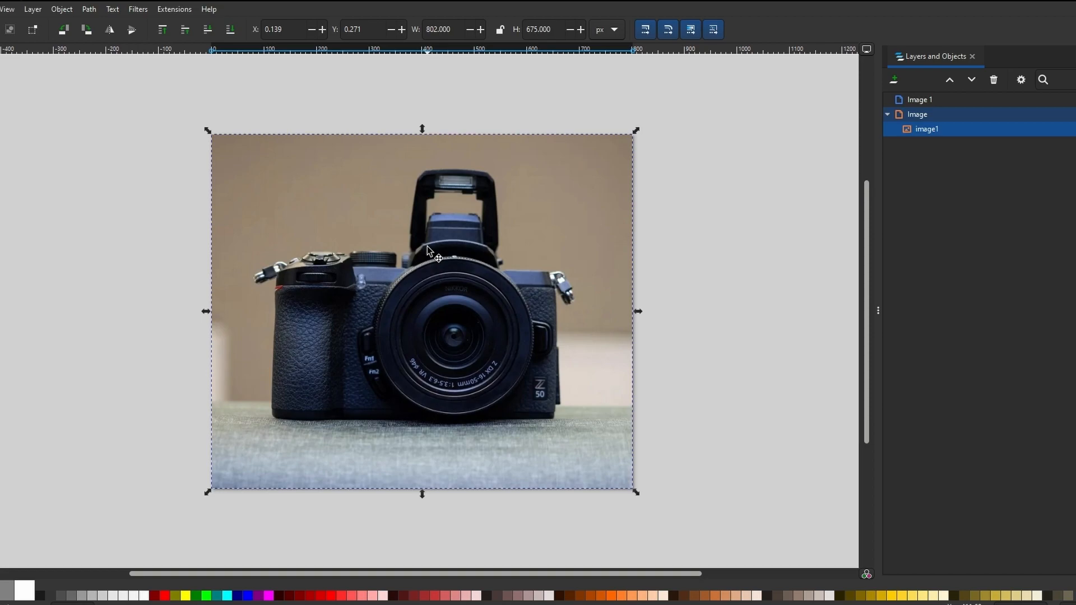
{"action": "left_click_drag", "start_coordinate": [206, 128], "coordinate": [13, 88]}
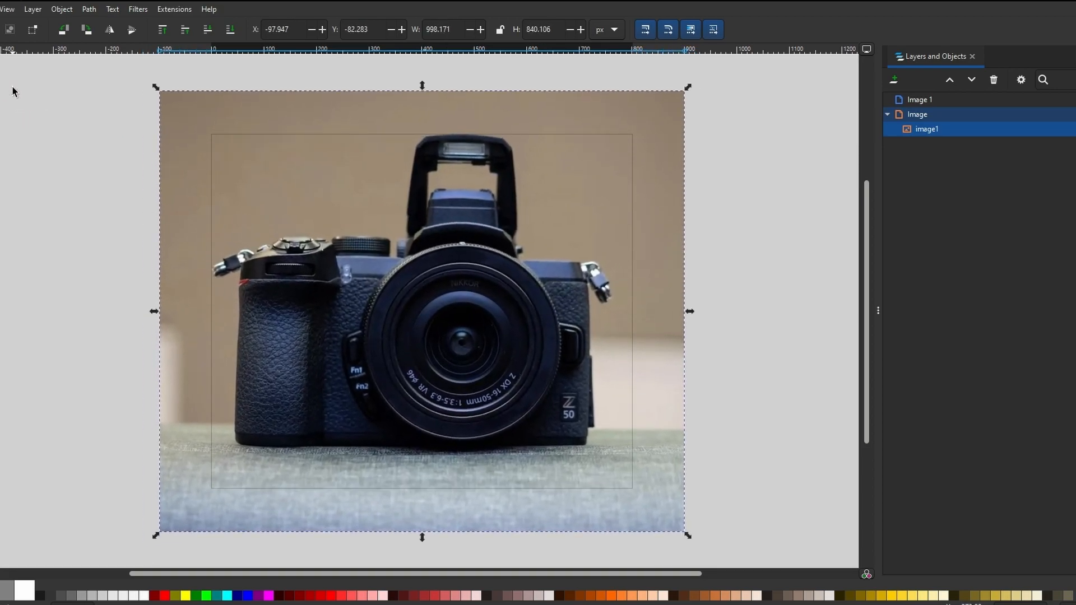
Step: Start Trace Bitmap on the camera photo and invert the single-scan brightness cutoff trace
{"action": "left_click", "coordinate": [89, 9]}
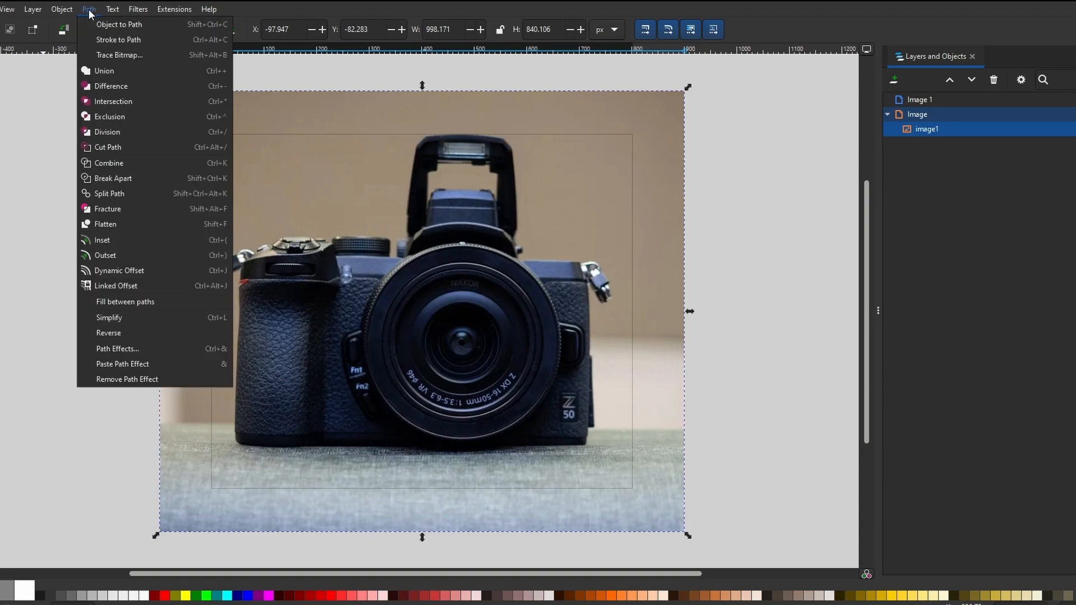
{"action": "left_click", "coordinate": [126, 55]}
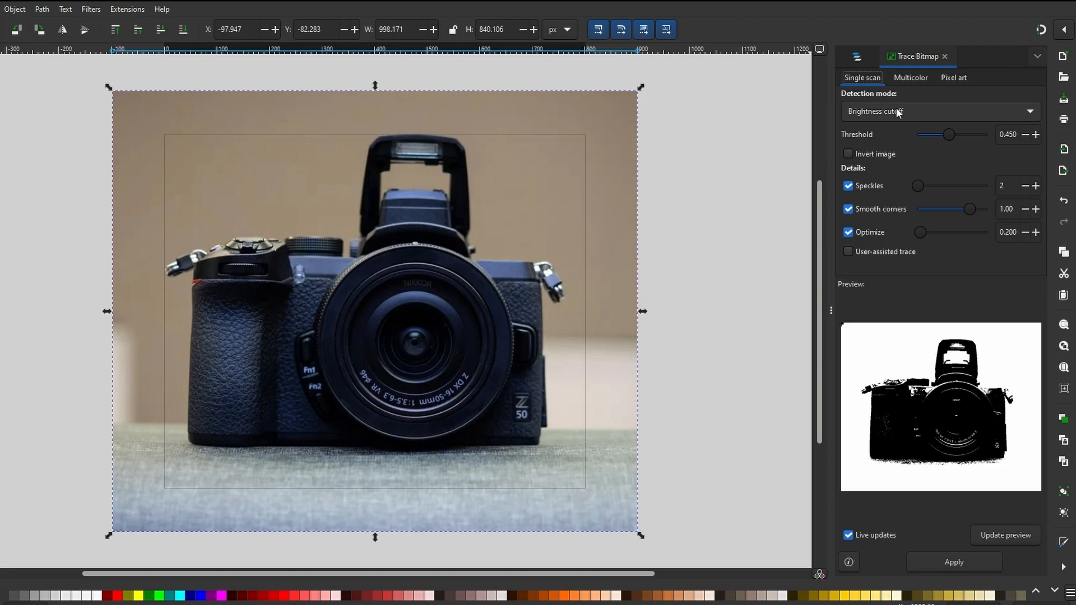
{"action": "left_click", "coordinate": [849, 154]}
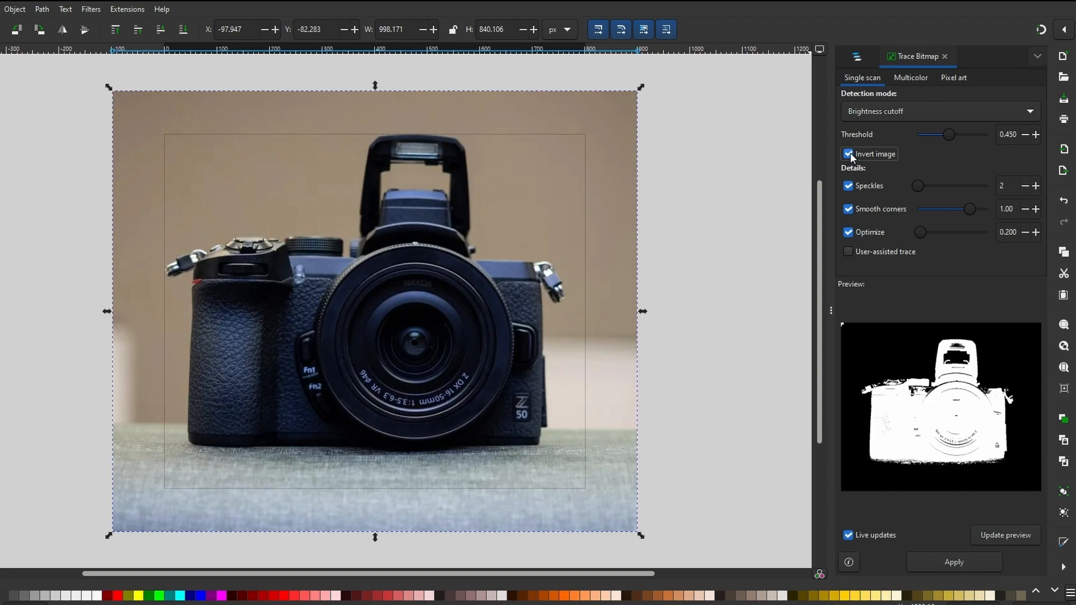
Step: Configure a multicolor trace with Autotrace (slower), Smooth and Remove background enabled, 84 scans, and Smooth corners at 1.02
{"action": "left_click", "coordinate": [911, 77]}
{"action": "left_click", "coordinate": [903, 115]}
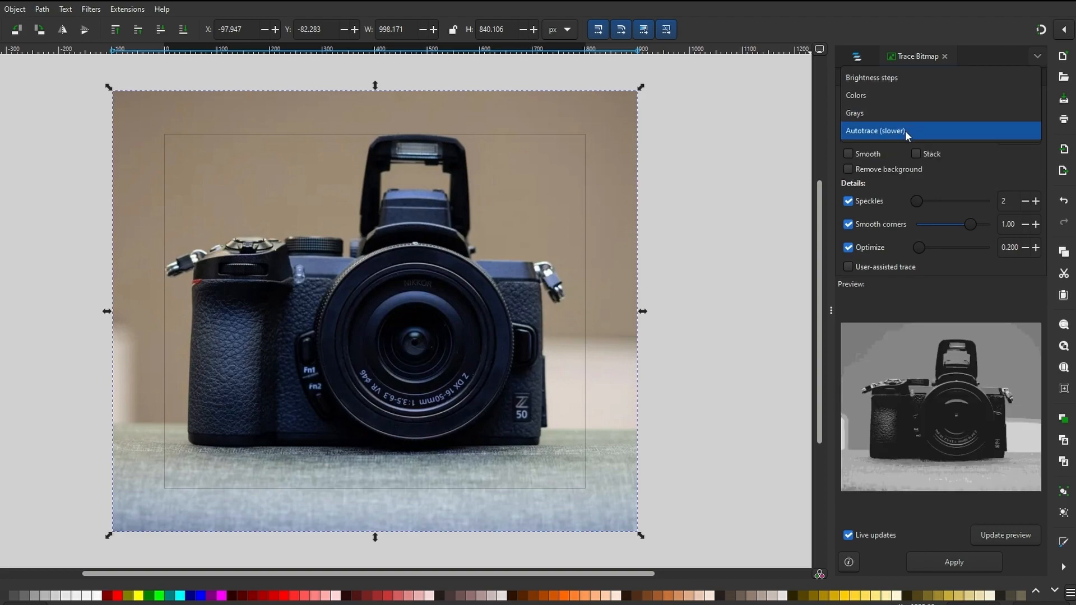
{"action": "left_click", "coordinate": [906, 130]}
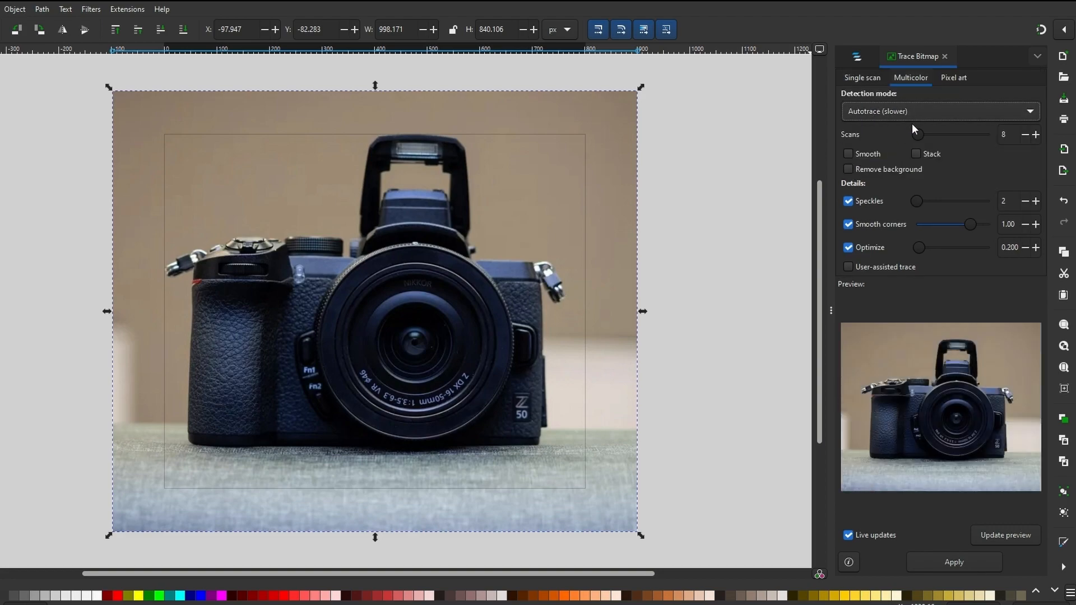
{"action": "left_click", "coordinate": [850, 156]}
{"action": "left_click", "coordinate": [849, 170]}
{"action": "mouse_move", "coordinate": [927, 133]}
{"action": "left_mouse_down"}
{"action": "mouse_move", "coordinate": [965, 133]}
{"action": "mouse_move", "coordinate": [940, 134]}
{"action": "left_mouse_up"}
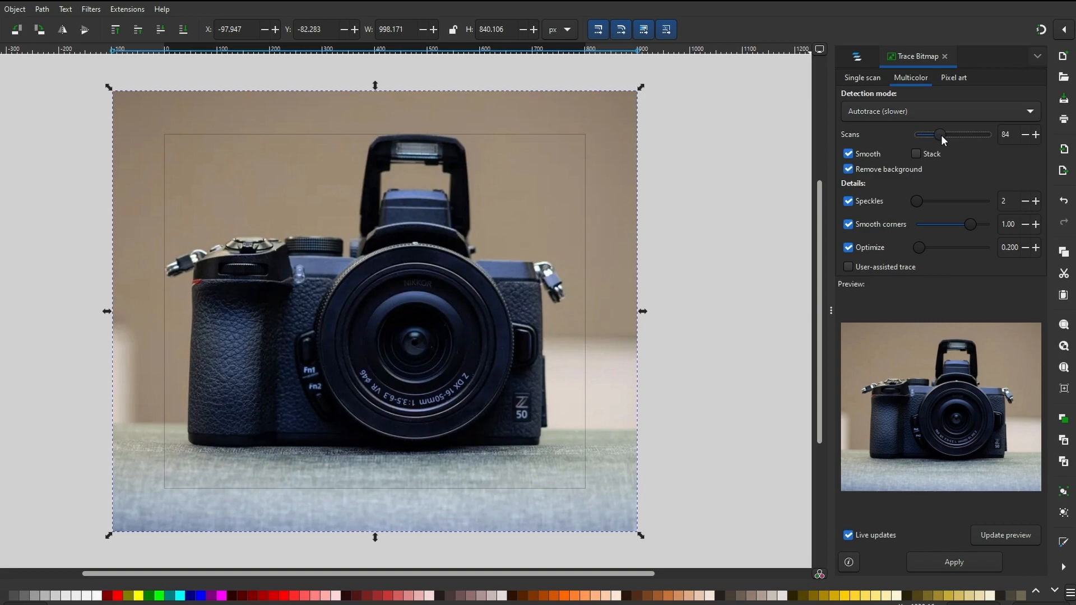
{"action": "left_click_drag", "start_coordinate": [968, 225], "coordinate": [972, 225]}
Step: Preview the multicolor trace in Colors and Grays modes, return it to Colors, and set the scans to 48
{"action": "left_click", "coordinate": [924, 111]}
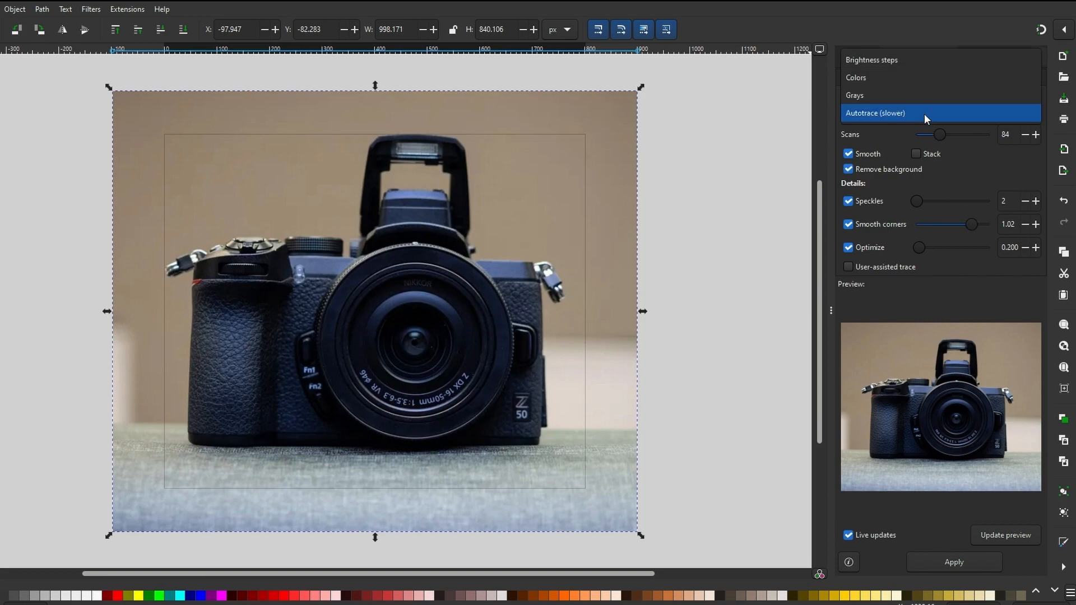
{"action": "left_click", "coordinate": [899, 82]}
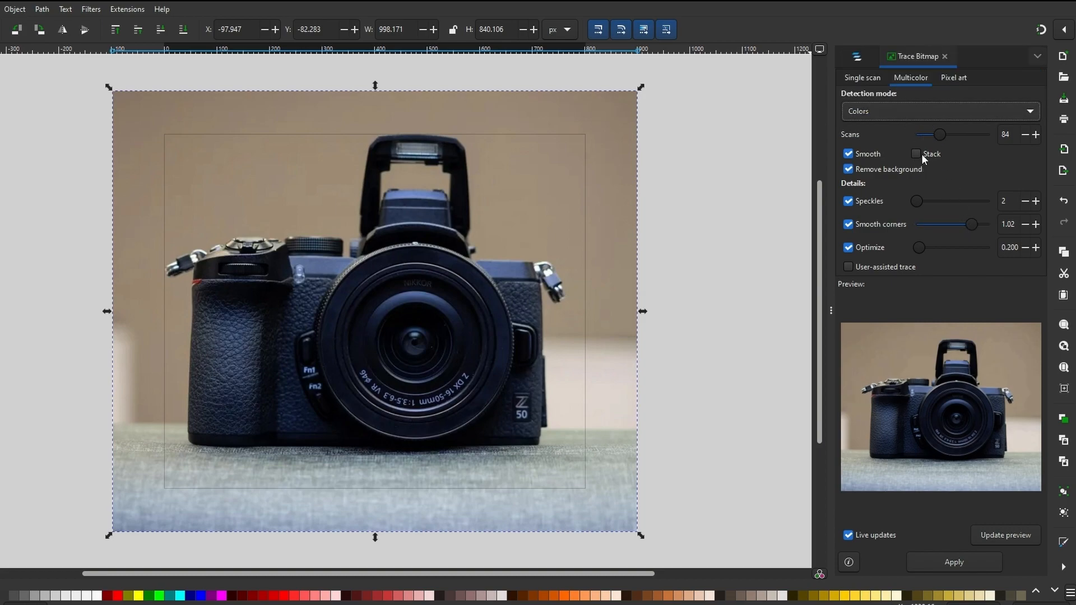
{"action": "left_click", "coordinate": [912, 111]}
{"action": "left_click", "coordinate": [904, 92]}
{"action": "left_click", "coordinate": [914, 112]}
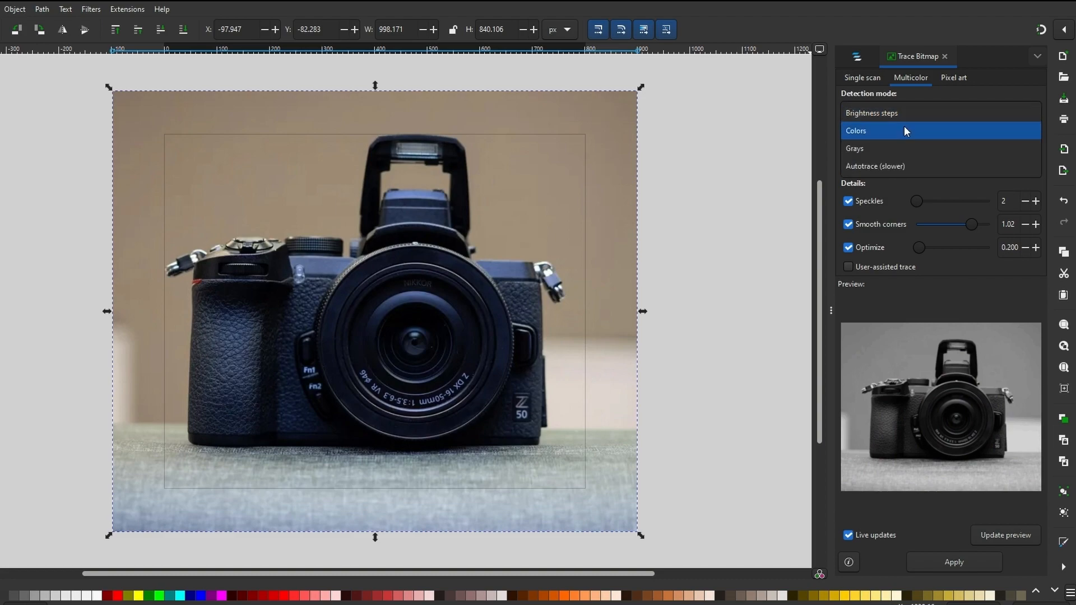
{"action": "left_click", "coordinate": [903, 126]}
{"action": "left_click_drag", "start_coordinate": [935, 133], "coordinate": [926, 137]}
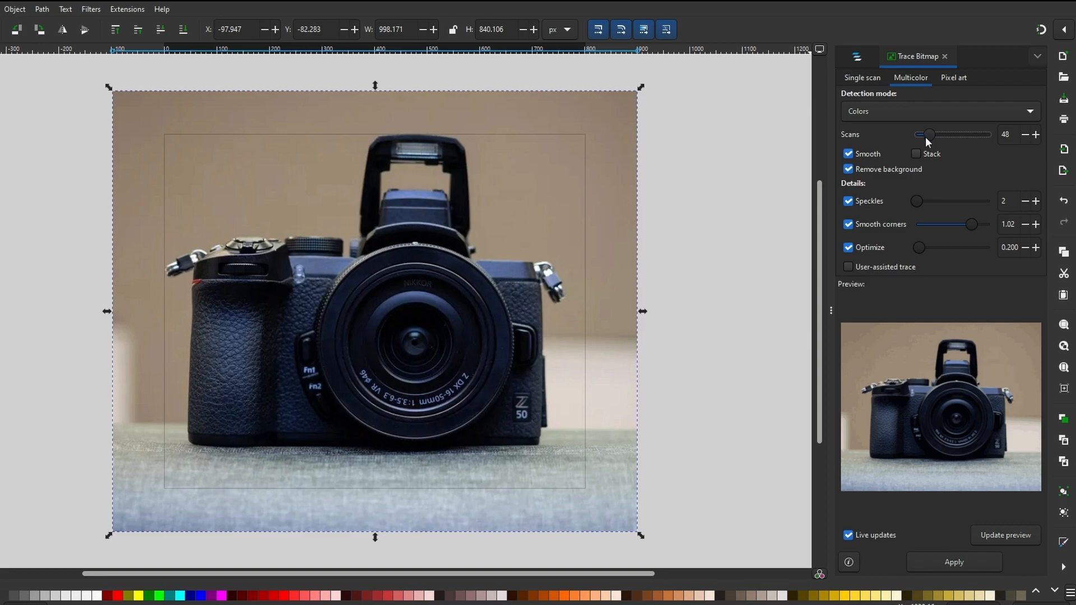
Step: Switch the trace to pixel art and adjust the Curves heuristic
{"action": "left_click", "coordinate": [954, 77]}
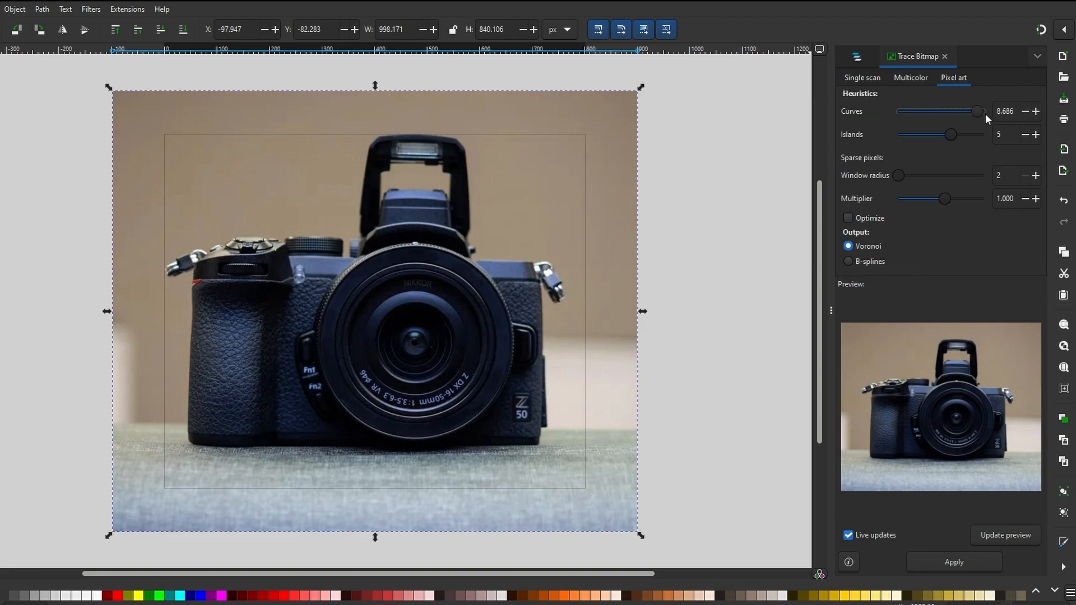
{"action": "left_click_drag", "start_coordinate": [959, 116], "coordinate": [952, 116]}
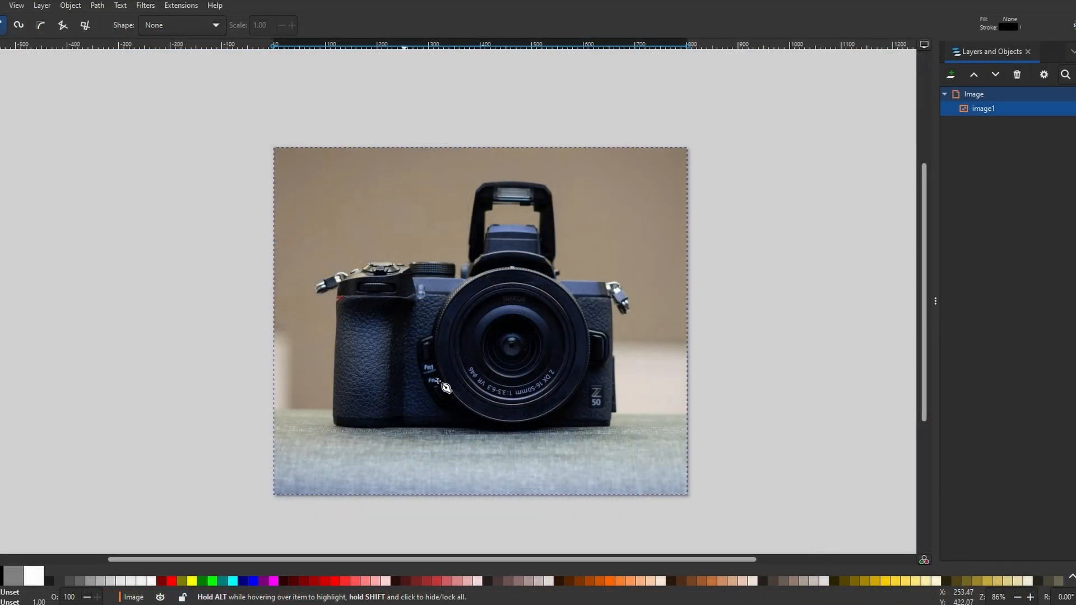
Step: Activate the Selector tool with the camera photo selected and open the Greyscale color filter for it
{"action": "key", "text": "s"}
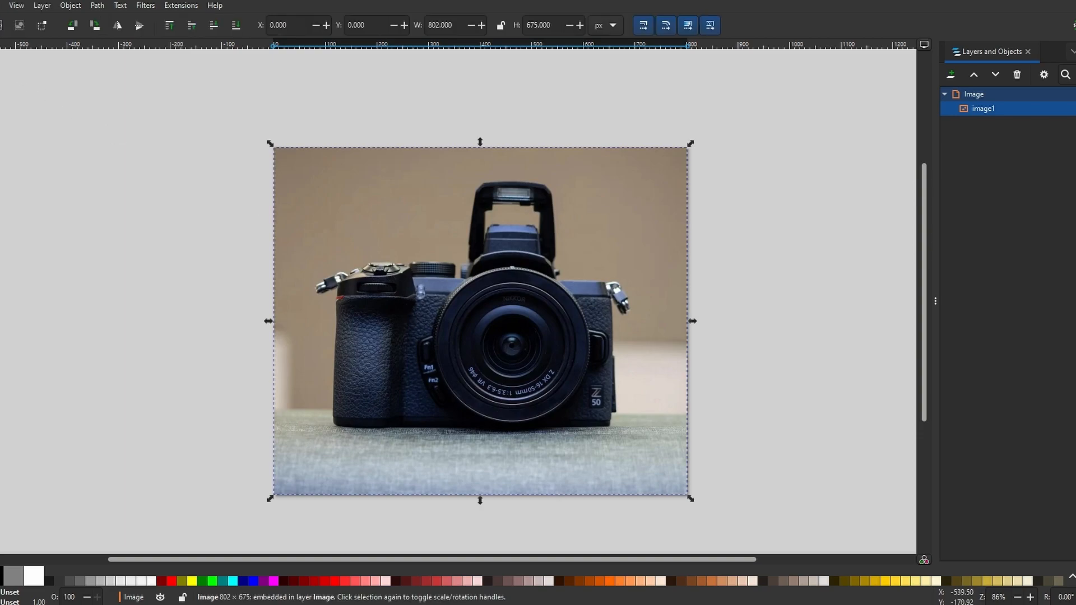
{"action": "left_click", "coordinate": [151, 6]}
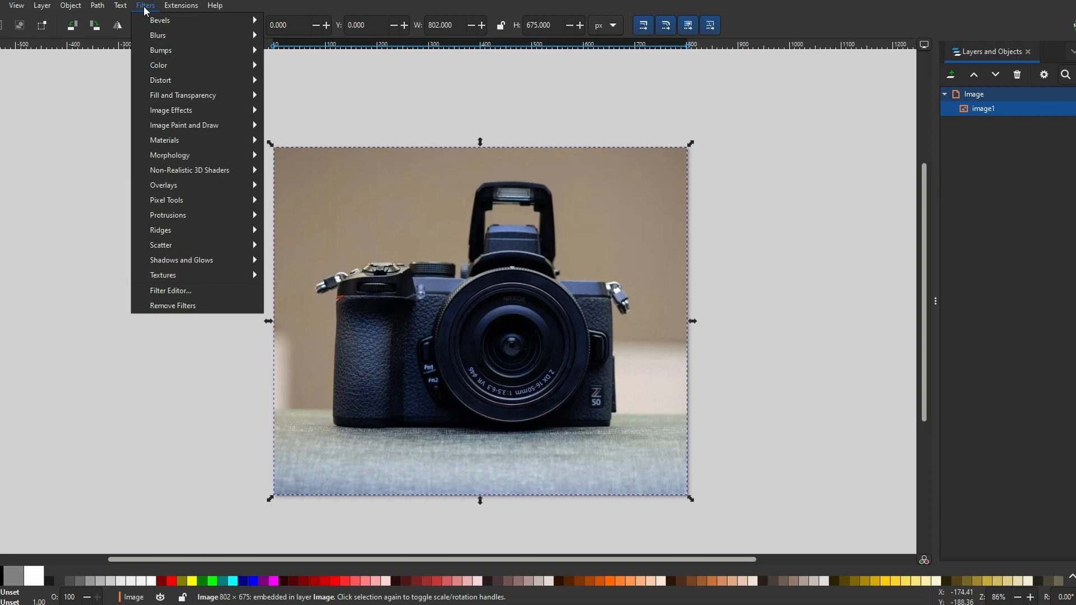
{"action": "mouse_move", "coordinate": [160, 65]}
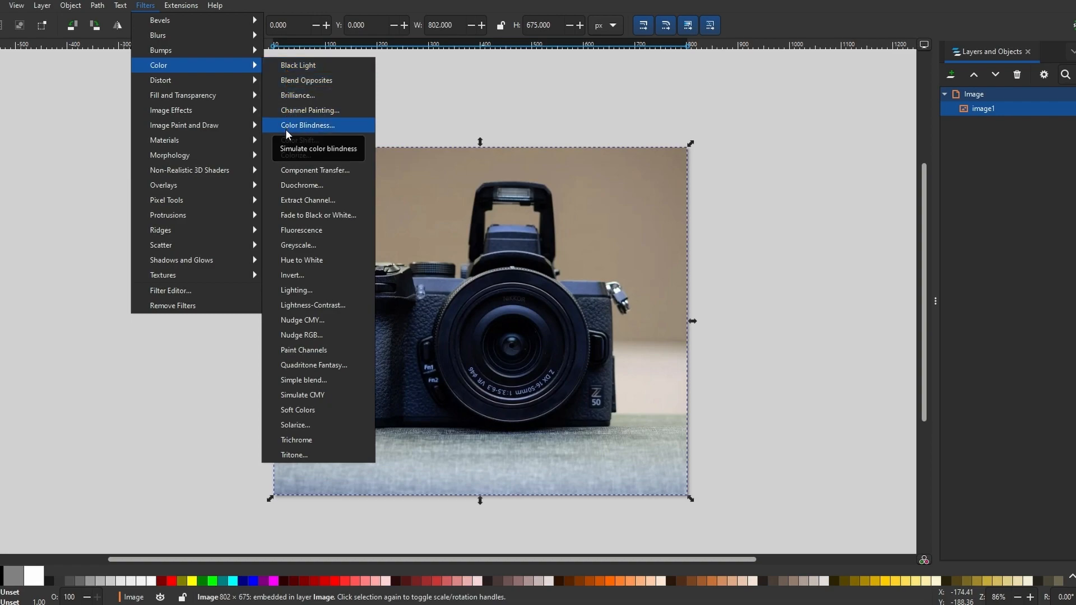
{"action": "left_click", "coordinate": [286, 243]}
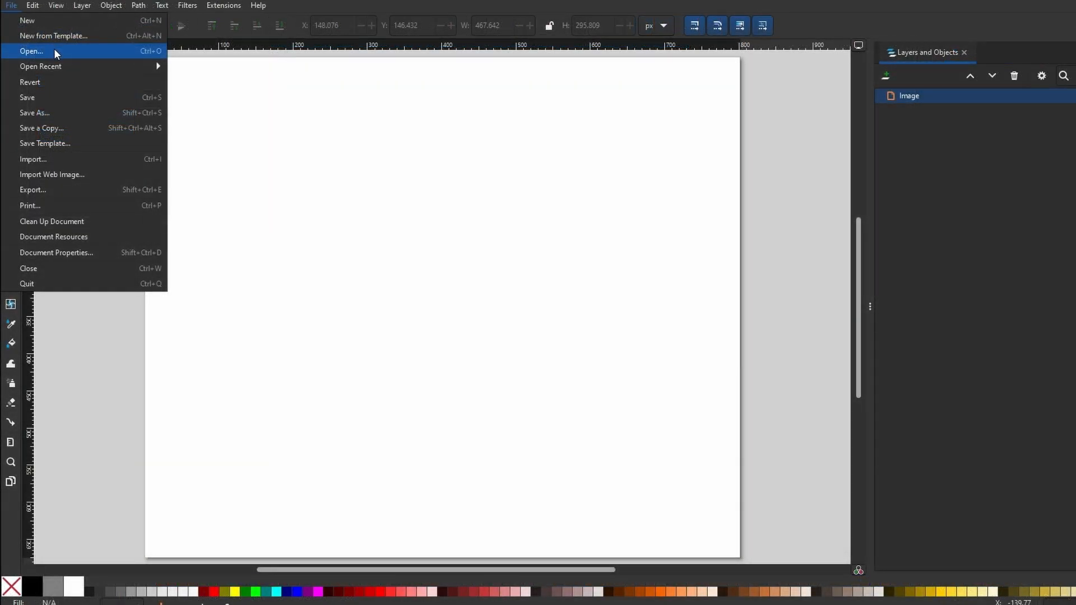
Step: Open the nikon-z50-10 photo as a document, accepting the bitmap import options
{"action": "left_click", "coordinate": [17, 54]}
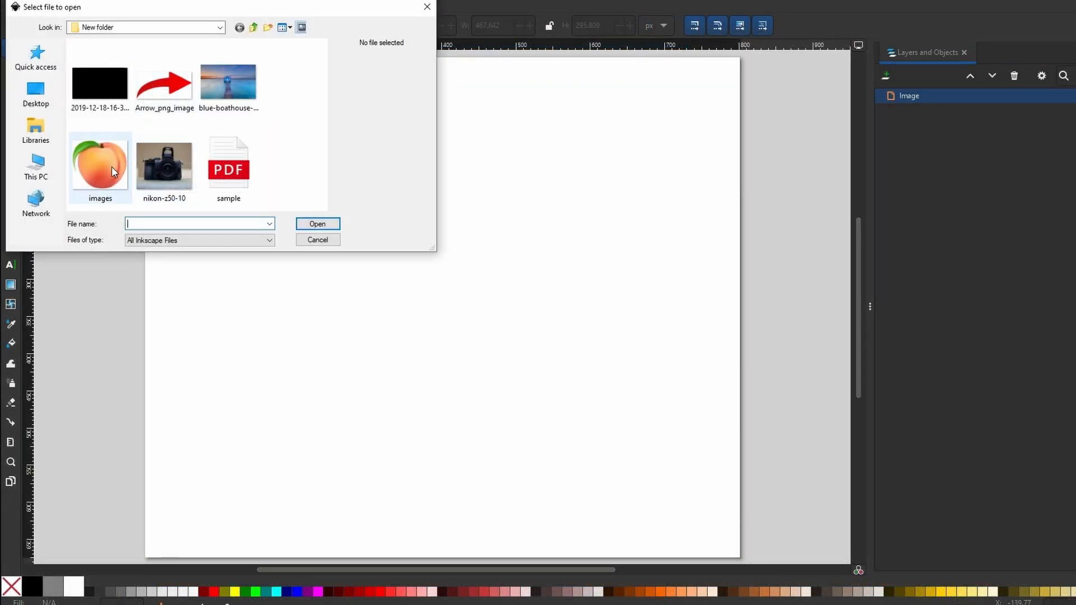
{"action": "left_click", "coordinate": [152, 164]}
{"action": "left_click", "coordinate": [318, 224]}
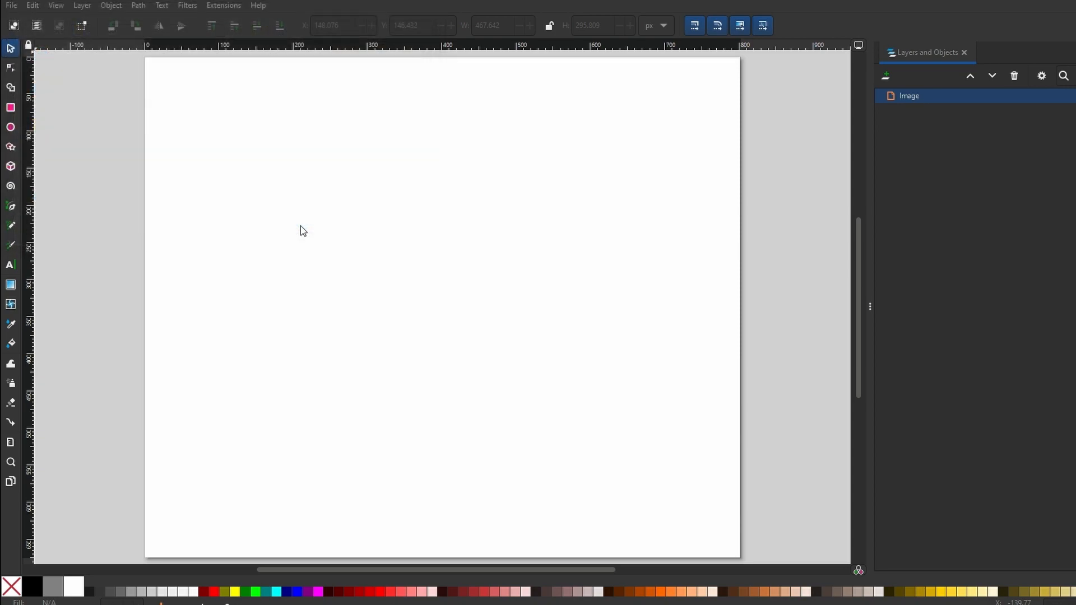
{"action": "left_click", "coordinate": [185, 156]}
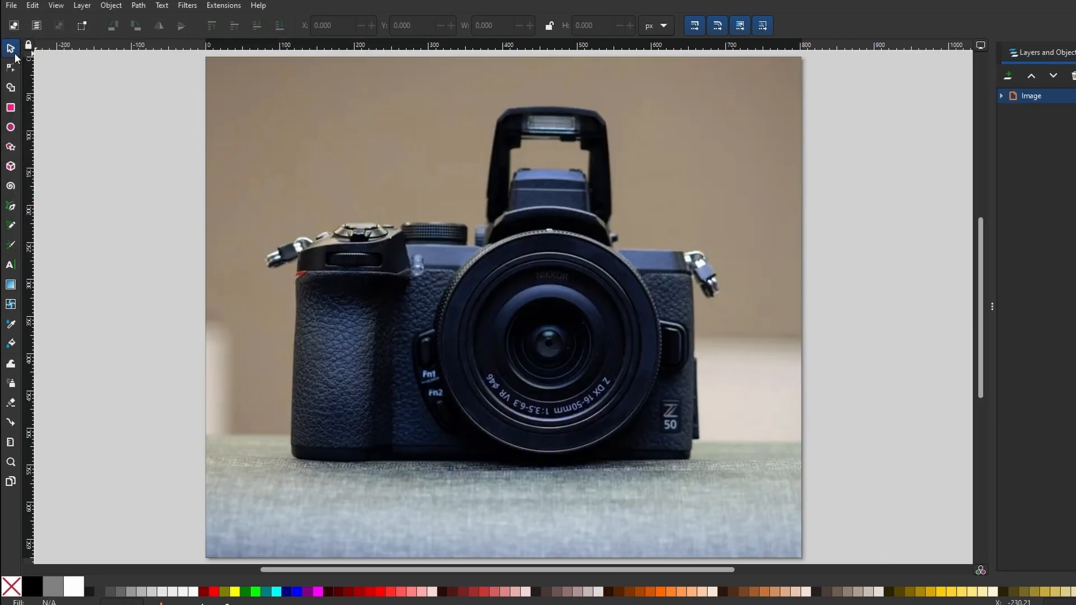
{"action": "scroll", "coordinate": [478, 354], "scroll_direction": "up", "scroll_amount": 1}
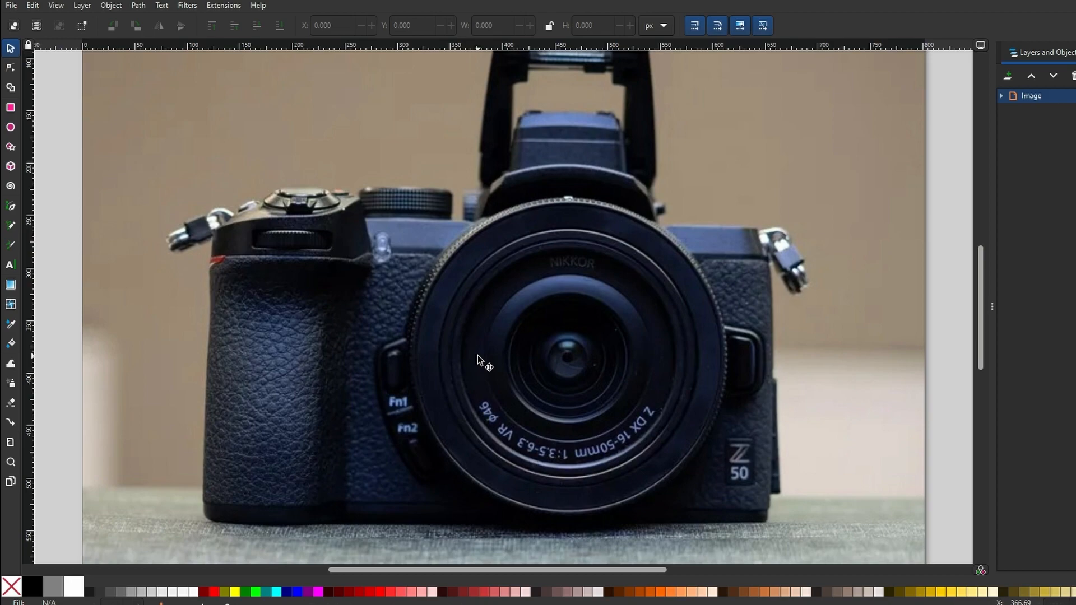
{"action": "scroll", "coordinate": [298, 288], "scroll_direction": "up", "scroll_amount": 4}
{"action": "scroll", "coordinate": [415, 258], "scroll_direction": "down", "scroll_amount": 5}
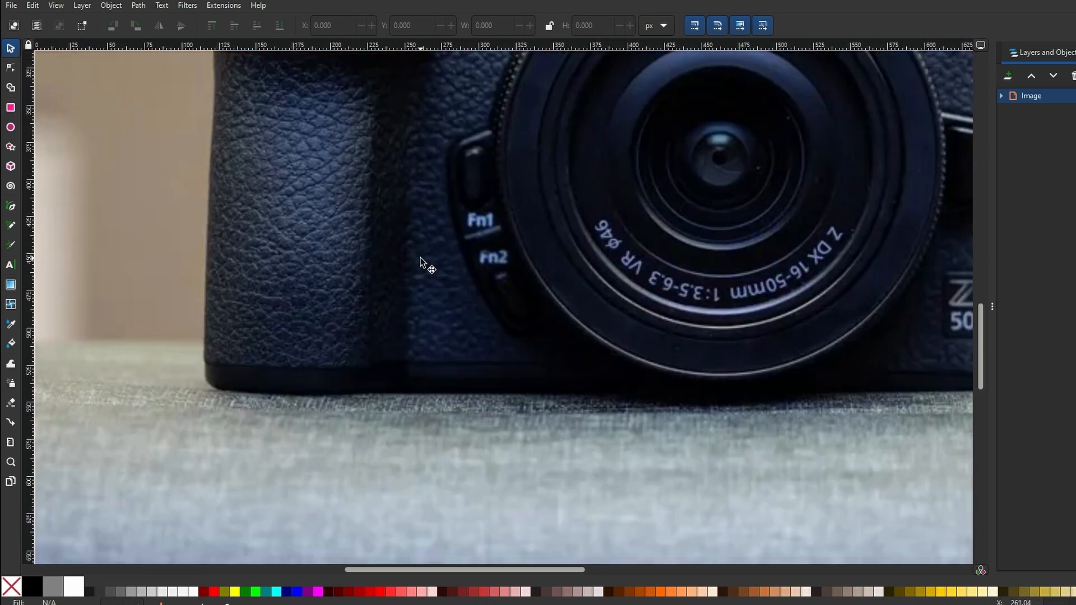
{"action": "key", "text": "minus"}
{"action": "key", "text": "minus"}
{"action": "key", "text": "minus"}
{"action": "left_click_drag", "start_coordinate": [266, 447], "coordinate": [791, 73]}
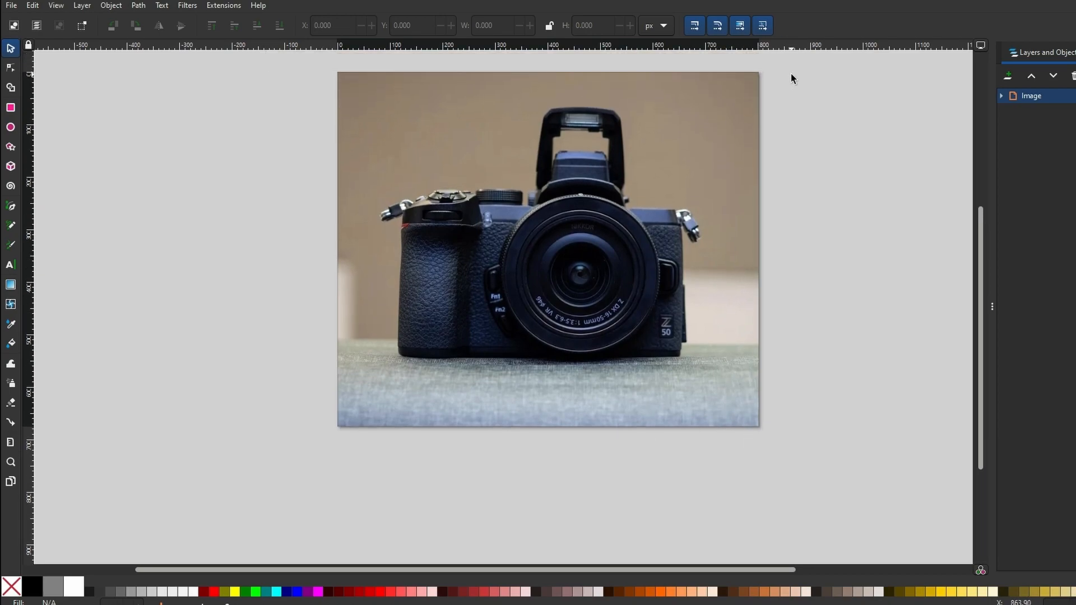
Step: Trace a closed path around the camera's outline with the Pen tool, following the body, strap lugs, flash and lens
{"action": "left_click", "coordinate": [10, 211]}
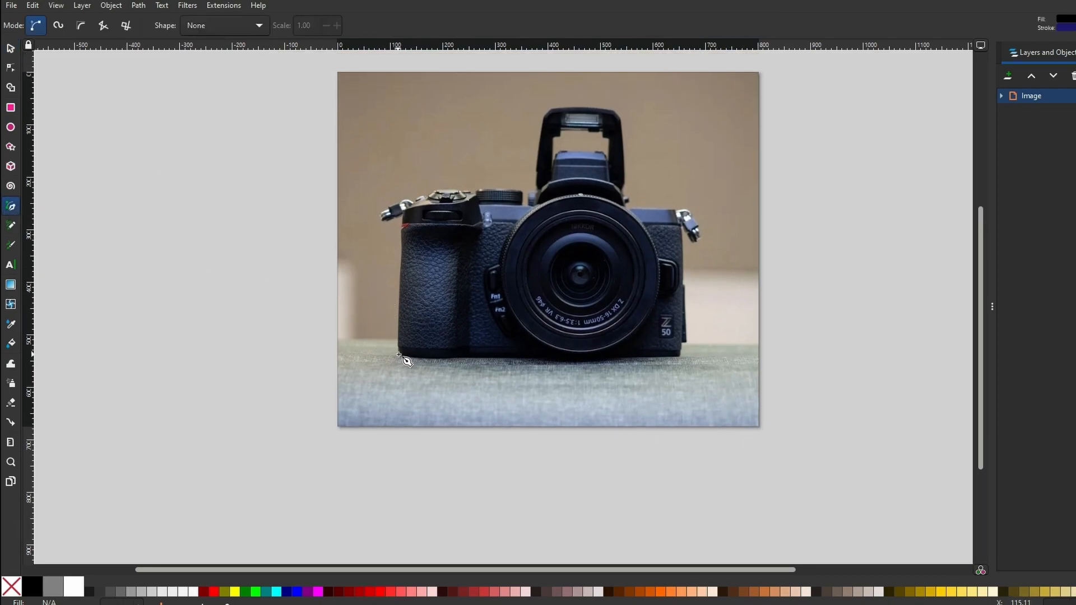
{"action": "key", "text": "plus"}
{"action": "key", "text": "plus"}
{"action": "key", "text": "plus"}
{"action": "left_click", "coordinate": [206, 431]}
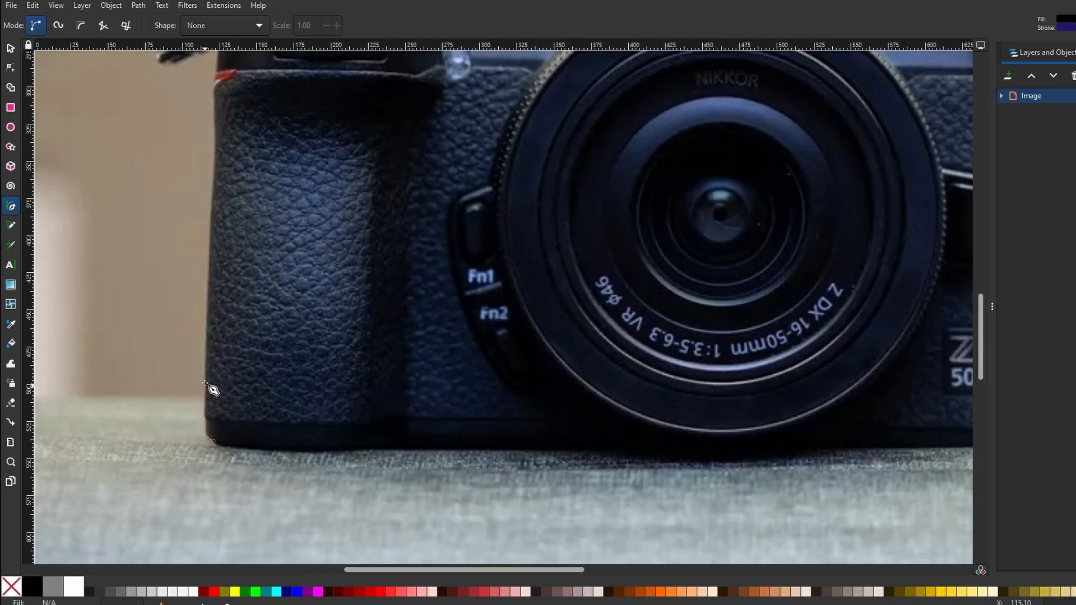
{"action": "left_click", "coordinate": [216, 149]}
{"action": "left_click_drag", "start_coordinate": [257, 192], "coordinate": [372, 414]}
{"action": "left_click", "coordinate": [333, 268]}
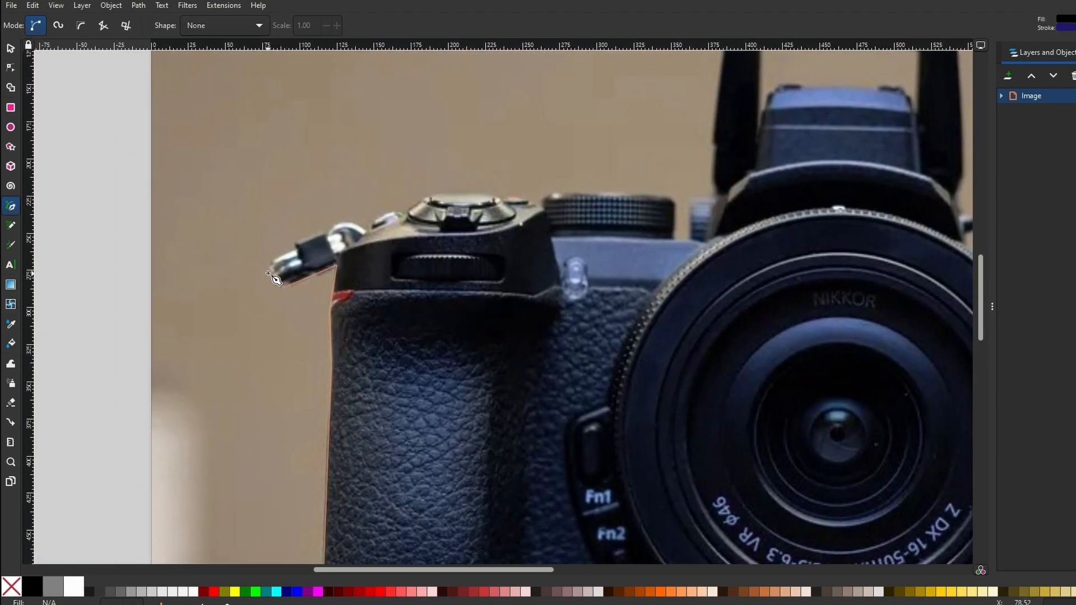
{"action": "left_click", "coordinate": [285, 371]}
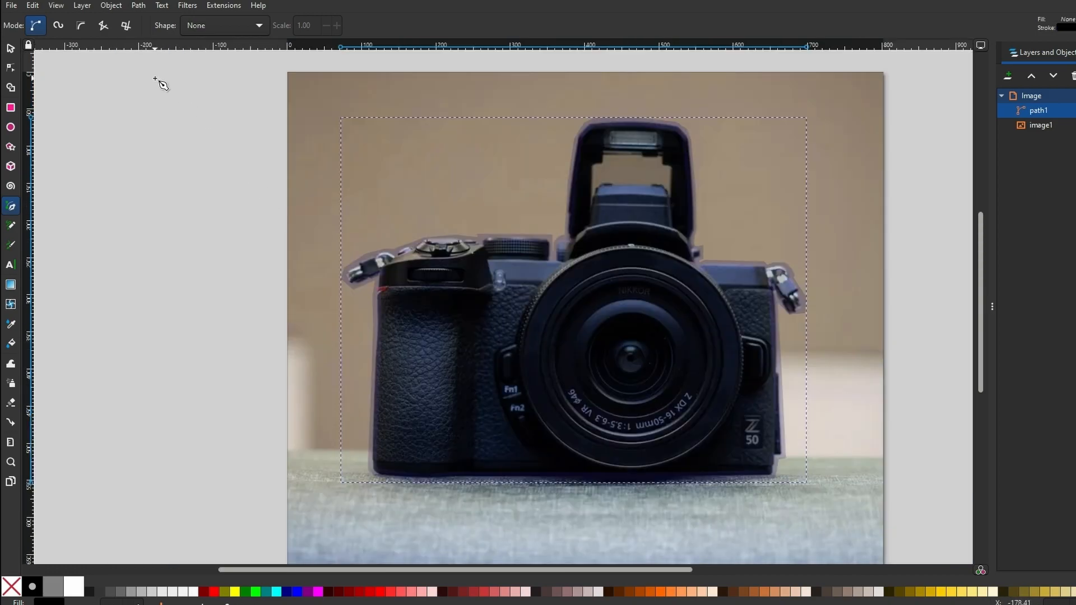
Step: Select both the traced outline and the photo, and bring up the clipping options for them
{"action": "left_click", "coordinate": [33, 5]}
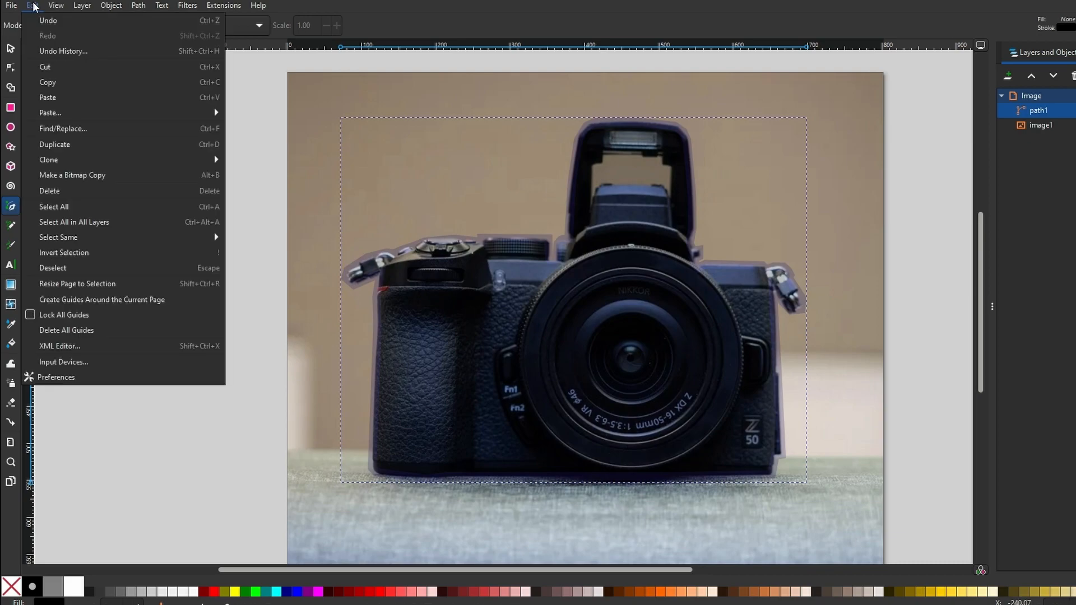
{"action": "left_click", "coordinate": [77, 207]}
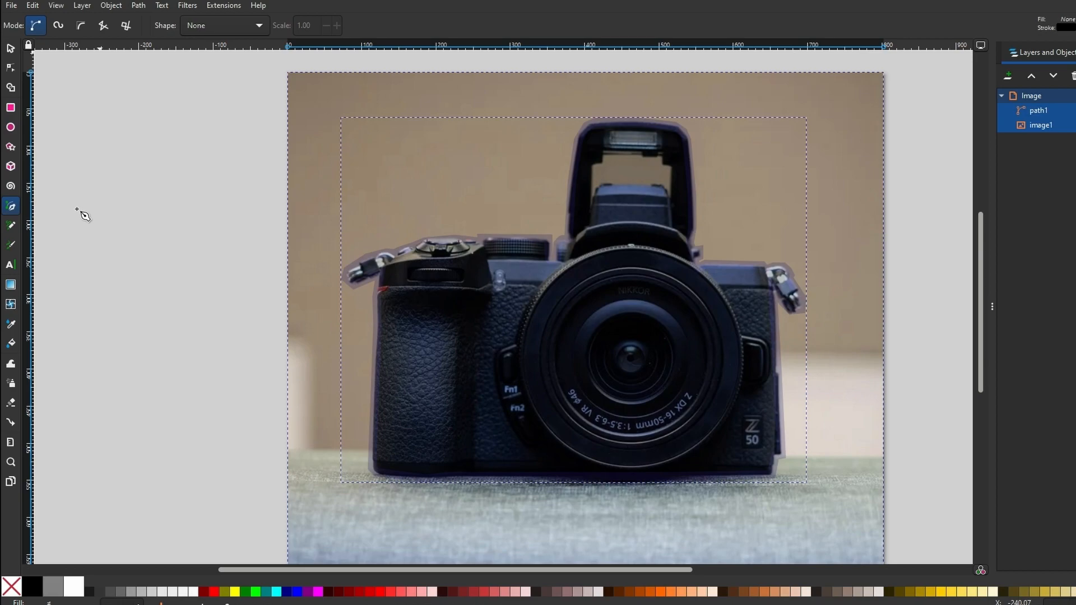
{"action": "left_click", "coordinate": [114, 6]}
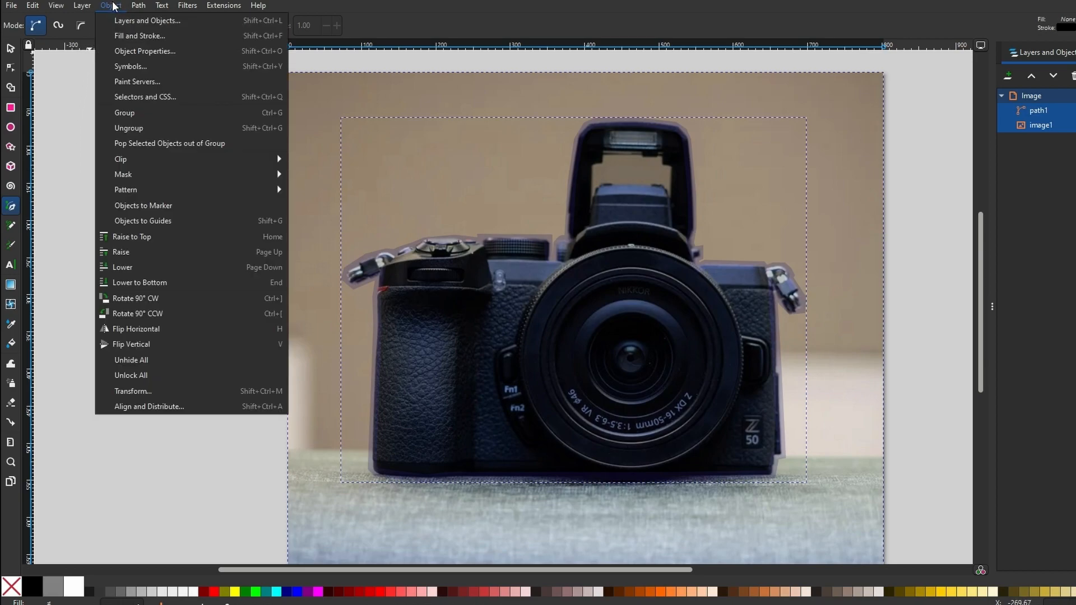
{"action": "mouse_move", "coordinate": [203, 160]}
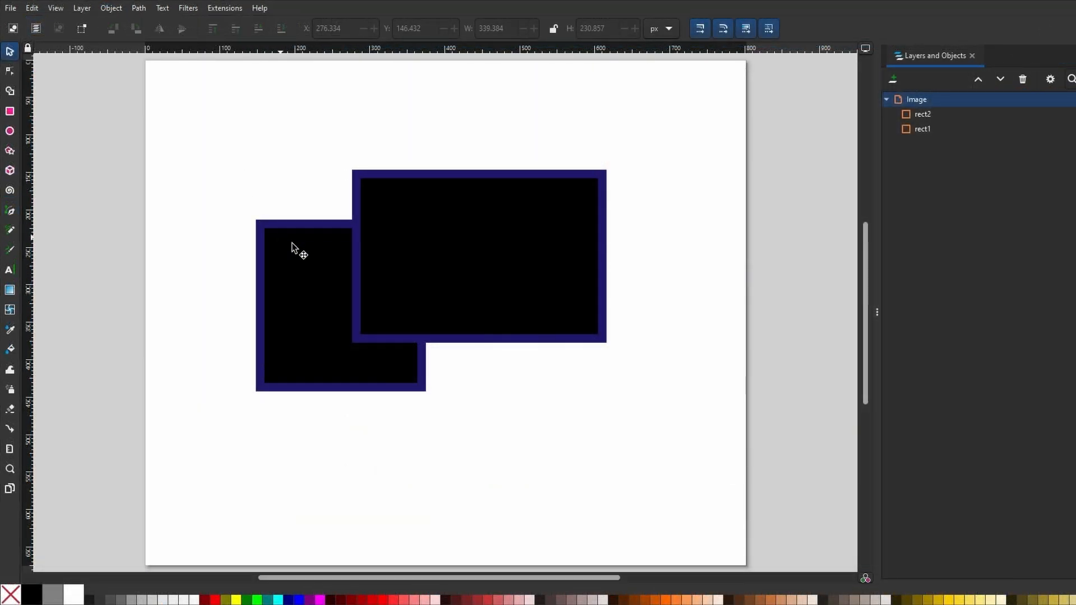
Step: Set the default export resolution to 70 dpi in the Imported Images preferences
{"action": "left_click", "coordinate": [10, 8]}
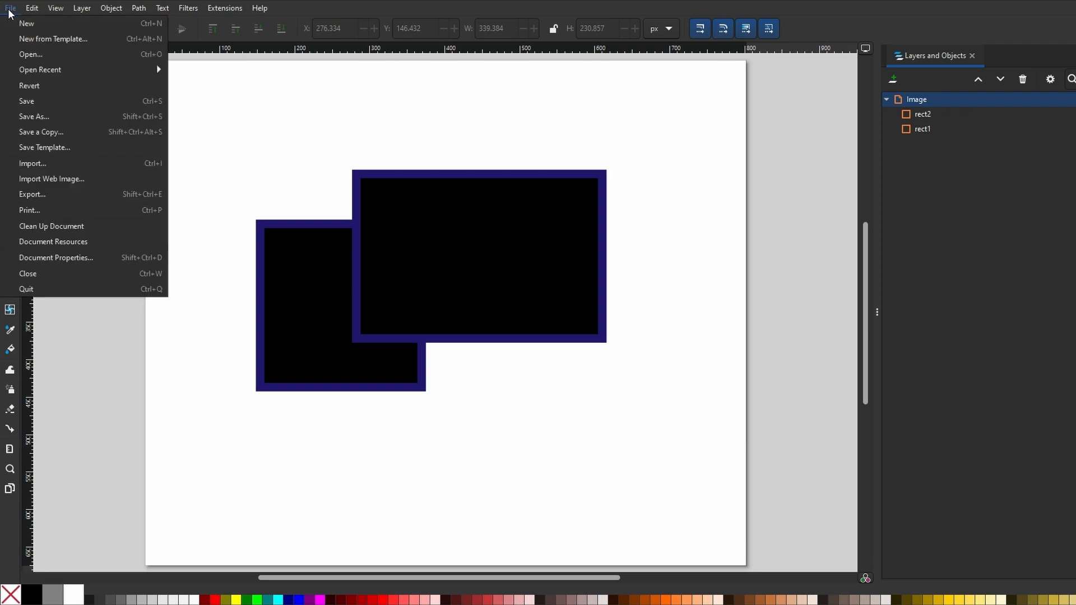
{"action": "mouse_move", "coordinate": [32, 8]}
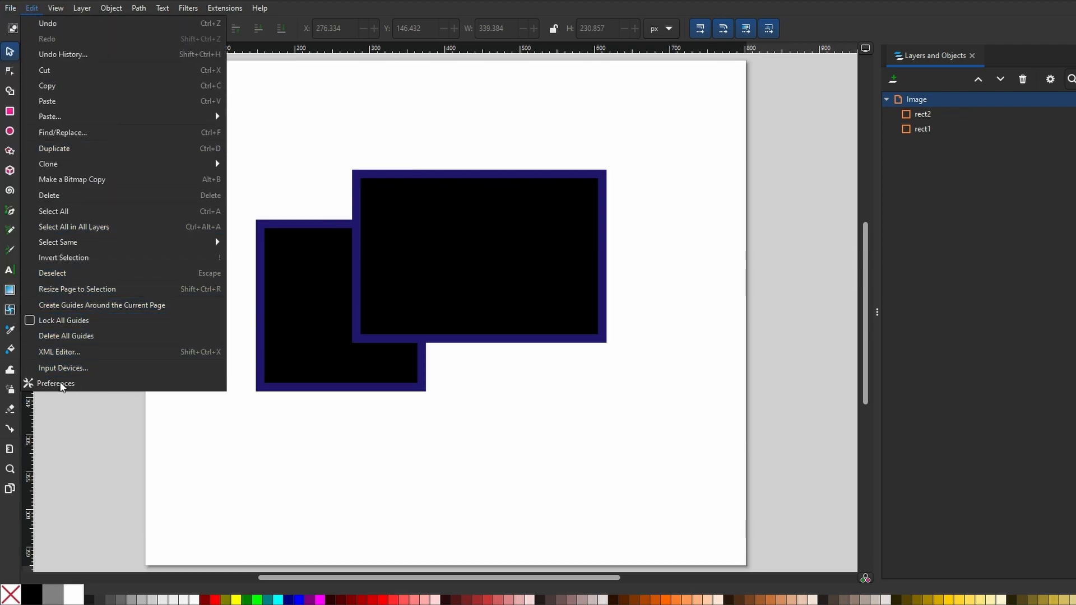
{"action": "left_click", "coordinate": [60, 384]}
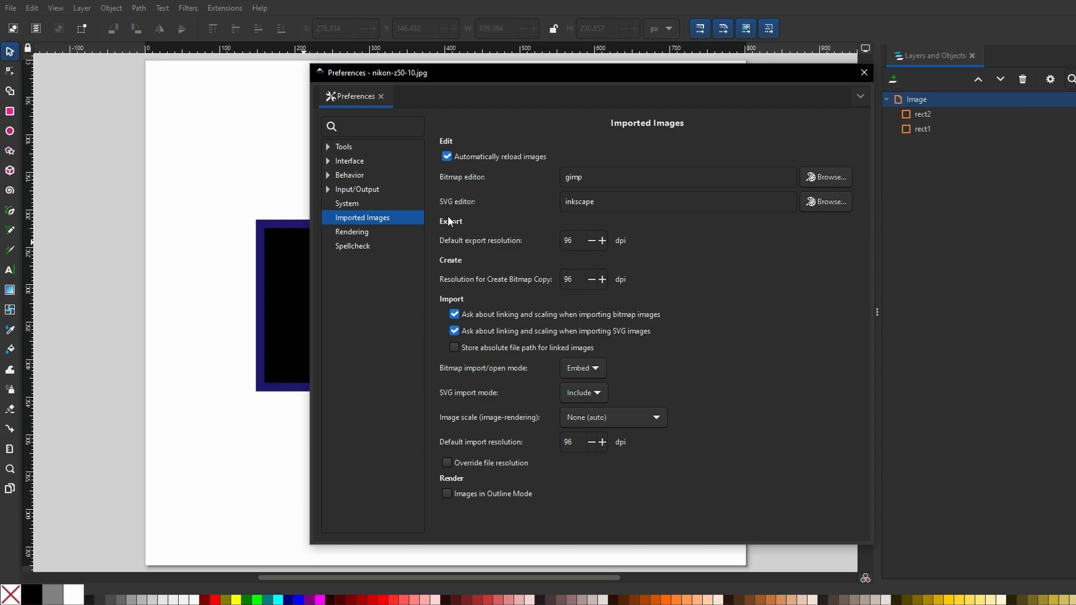
{"action": "double_click", "coordinate": [575, 241]}
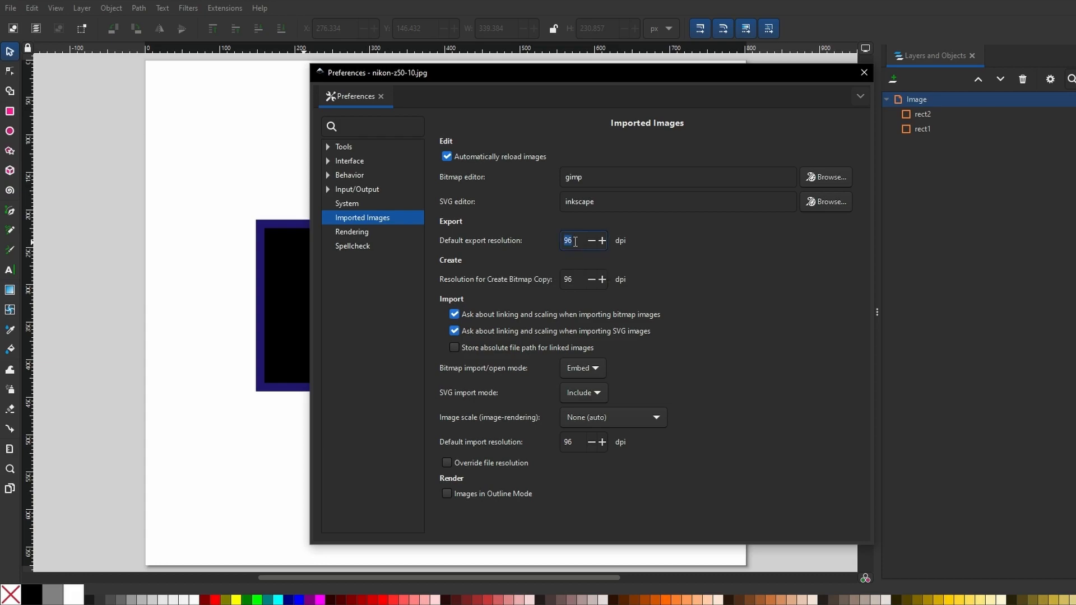
{"action": "type", "text": "70"}
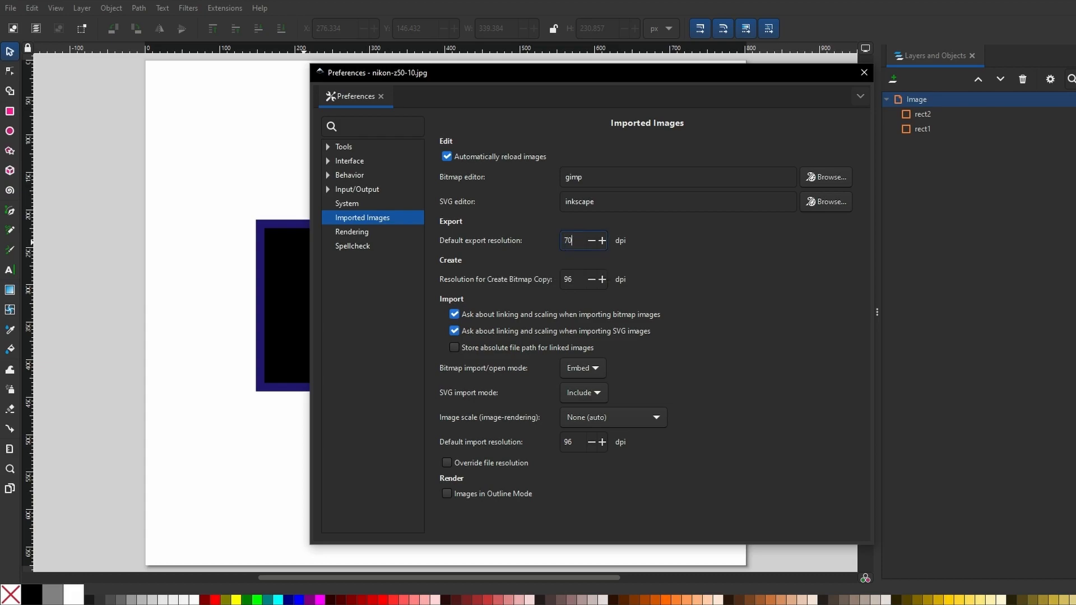